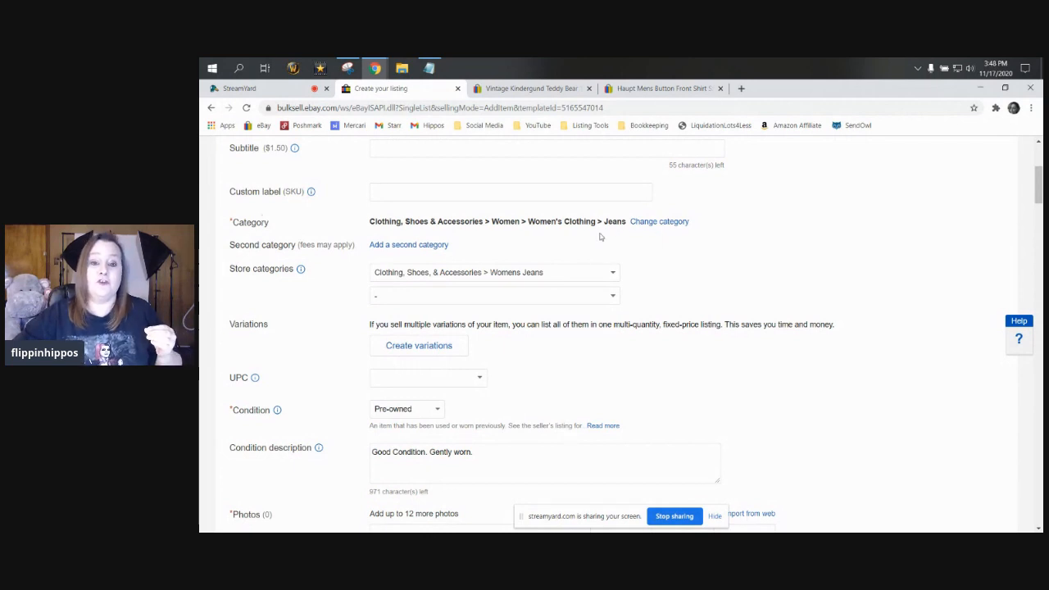
- Examine the required, recommended and additional item specifics sections of the women's jeans listing
{"action": "scroll", "coordinate": [625, 242], "scroll_direction": "down", "scroll_amount": 8}
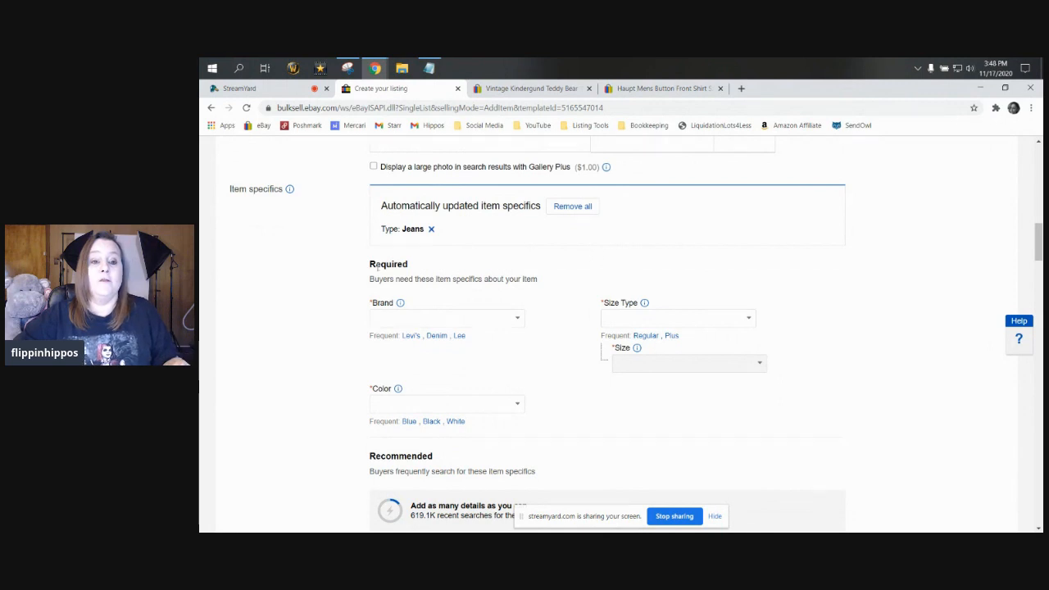
{"action": "left_click_drag", "start_coordinate": [366, 267], "coordinate": [415, 269]}
{"action": "scroll", "coordinate": [417, 269], "scroll_direction": "down", "scroll_amount": 3}
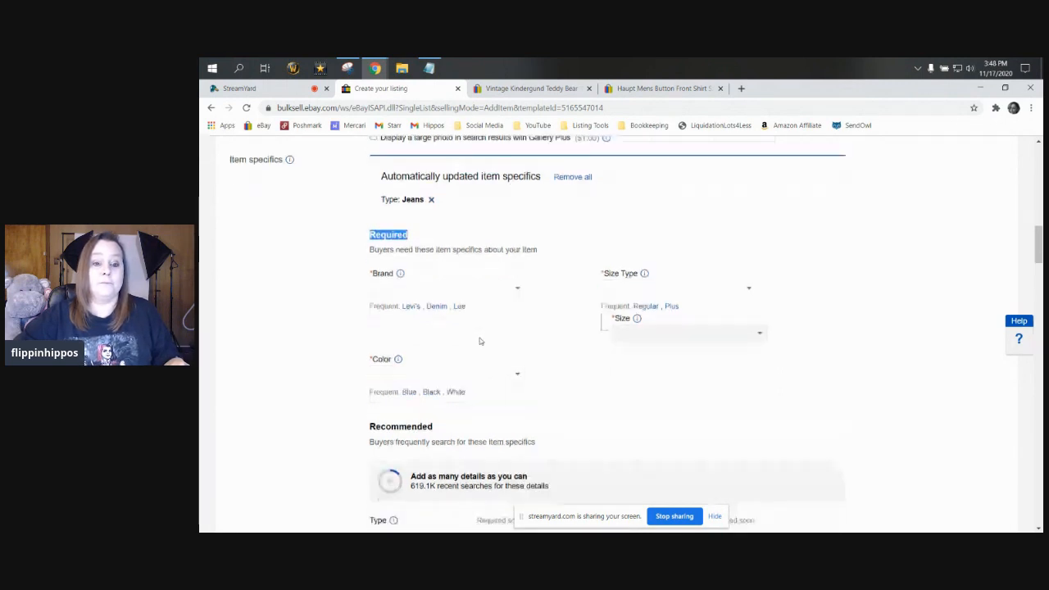
{"action": "left_click_drag", "start_coordinate": [369, 345], "coordinate": [445, 345]}
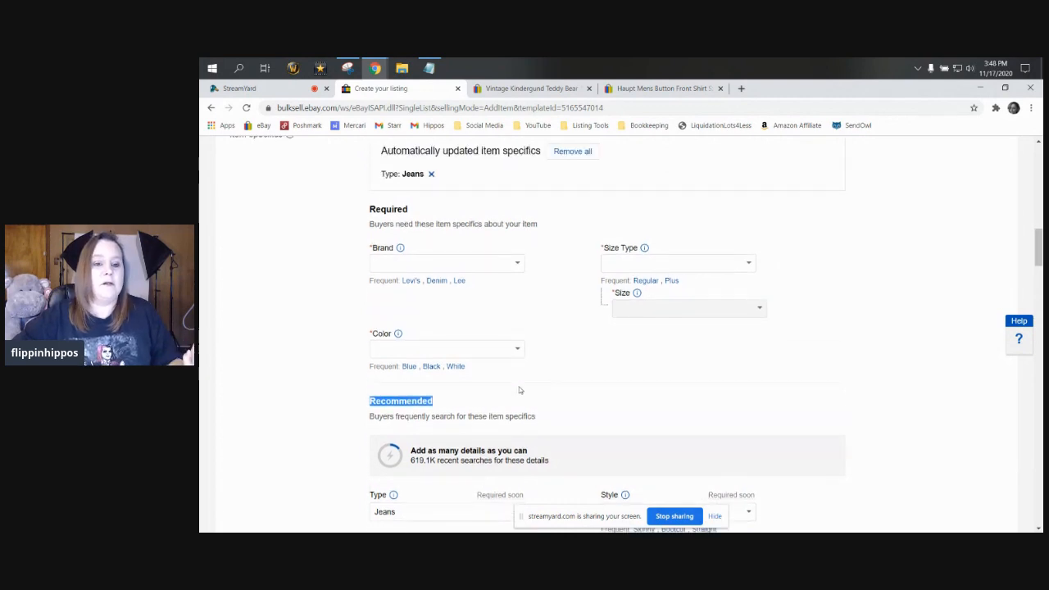
{"action": "scroll", "coordinate": [519, 390], "scroll_direction": "up", "scroll_amount": 4}
{"action": "scroll", "coordinate": [414, 431], "scroll_direction": "down", "scroll_amount": 3}
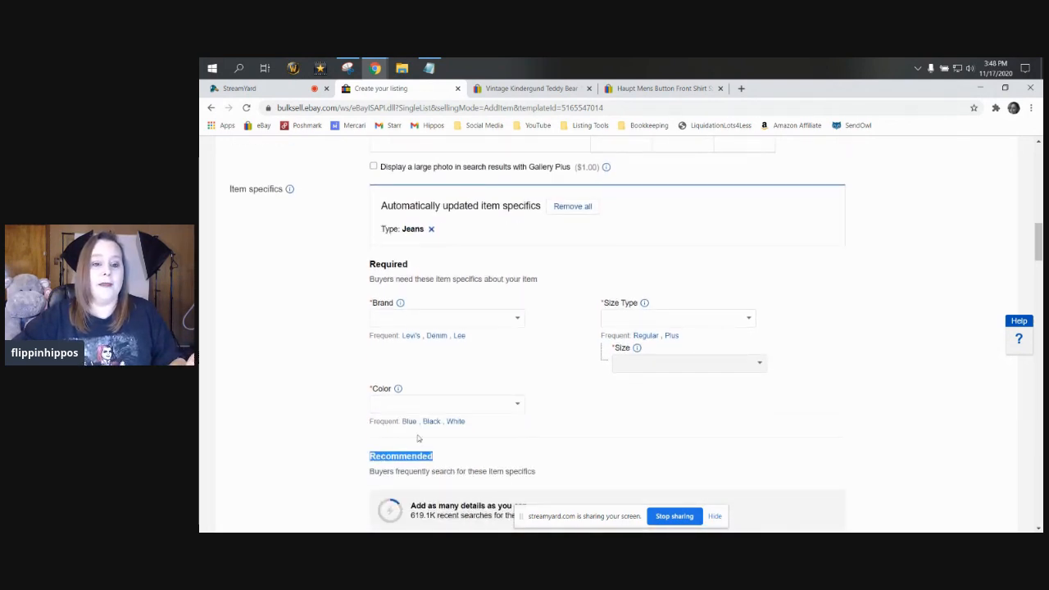
{"action": "left_click_drag", "start_coordinate": [354, 436], "coordinate": [812, 455]}
{"action": "left_click", "coordinate": [812, 455]}
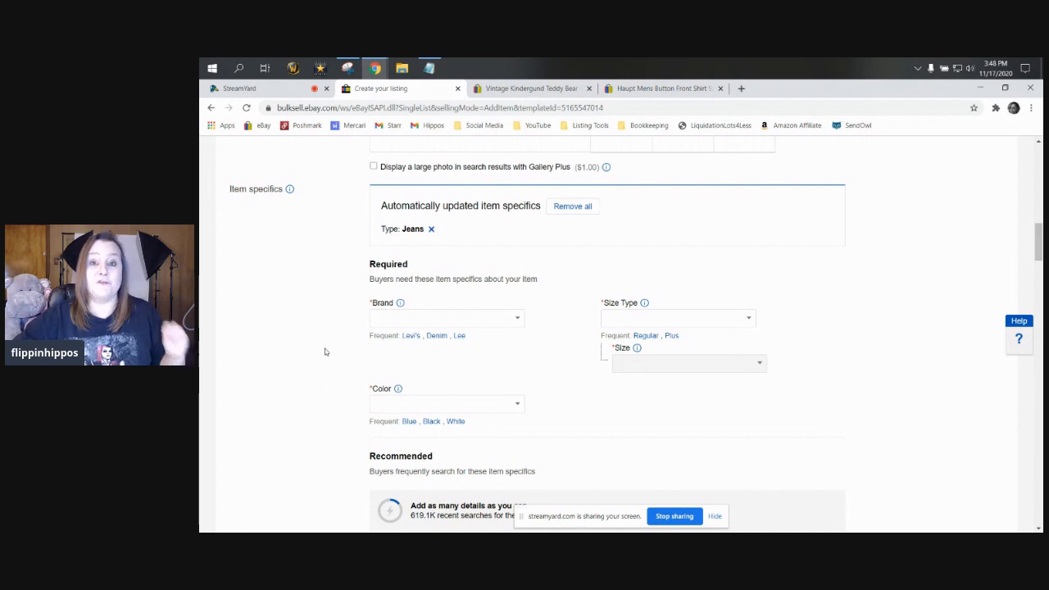
{"action": "scroll", "coordinate": [324, 357], "scroll_direction": "down", "scroll_amount": 1}
{"action": "scroll", "coordinate": [324, 362], "scroll_direction": "down", "scroll_amount": 1}
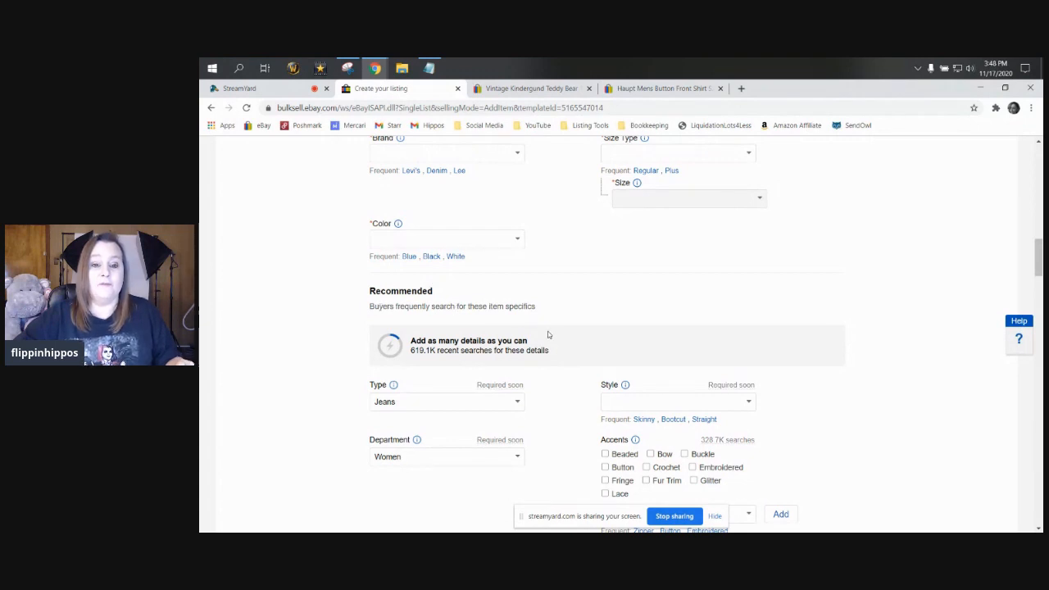
{"action": "scroll", "coordinate": [550, 336], "scroll_direction": "down", "scroll_amount": 9}
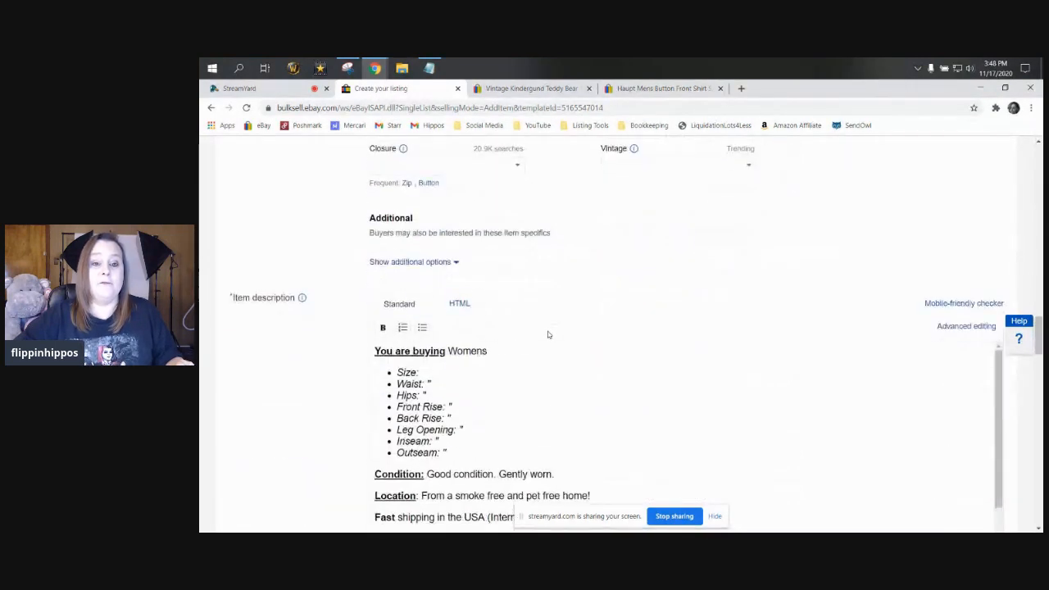
{"action": "scroll", "coordinate": [545, 334], "scroll_direction": "up", "scroll_amount": 1}
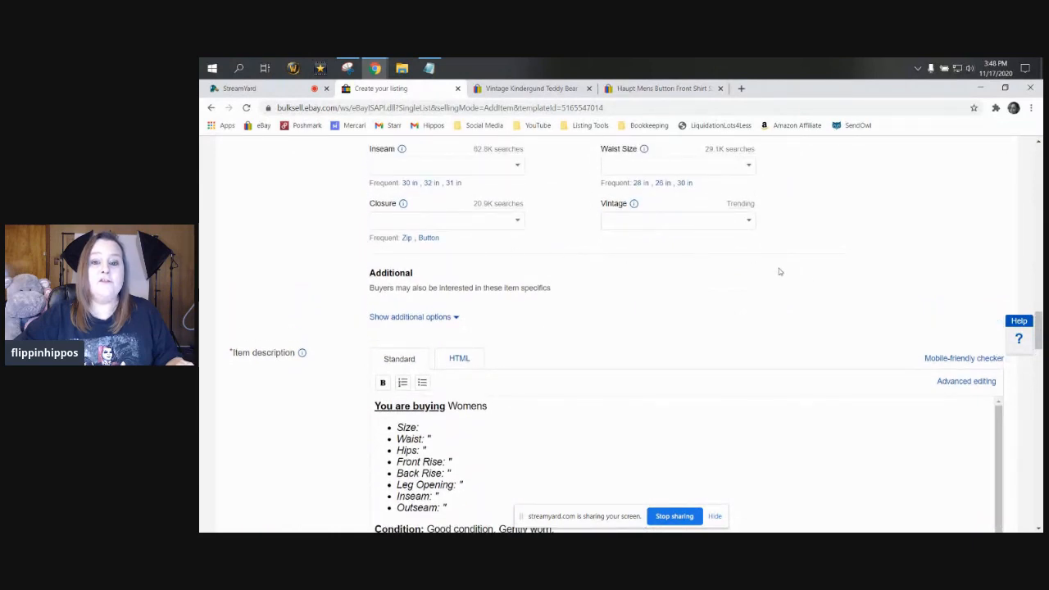
{"action": "scroll", "coordinate": [807, 271], "scroll_direction": "up", "scroll_amount": 10}
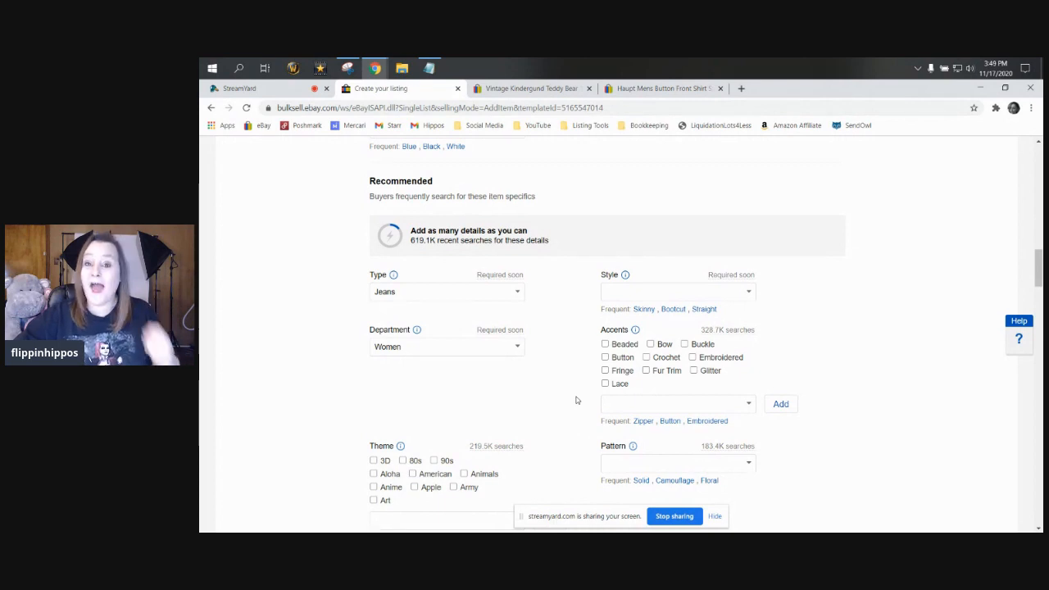
{"action": "scroll", "coordinate": [577, 400], "scroll_direction": "down", "scroll_amount": 10}
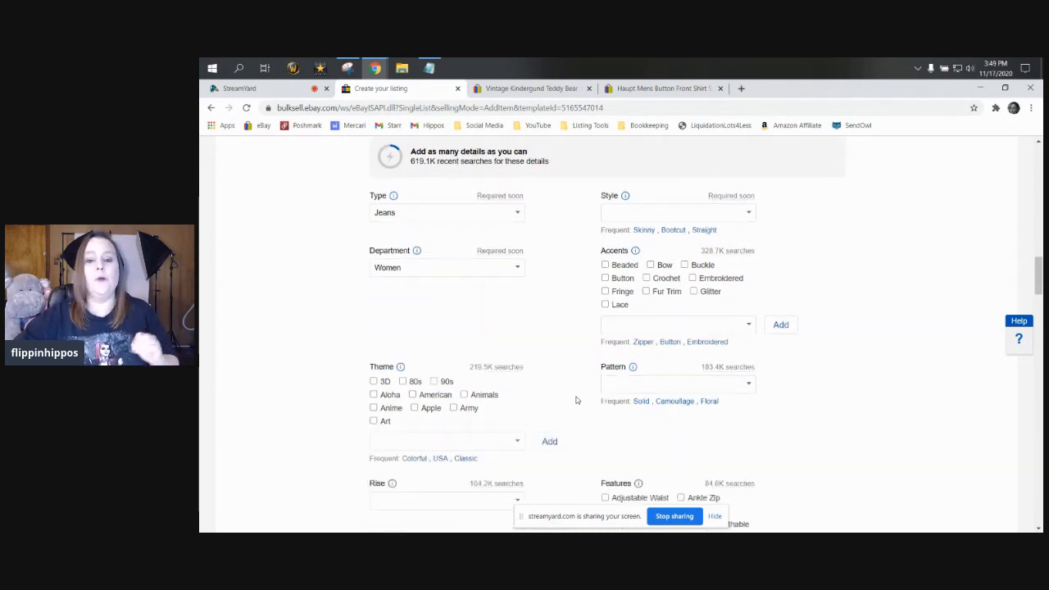
{"action": "scroll", "coordinate": [571, 406], "scroll_direction": "up", "scroll_amount": 1}
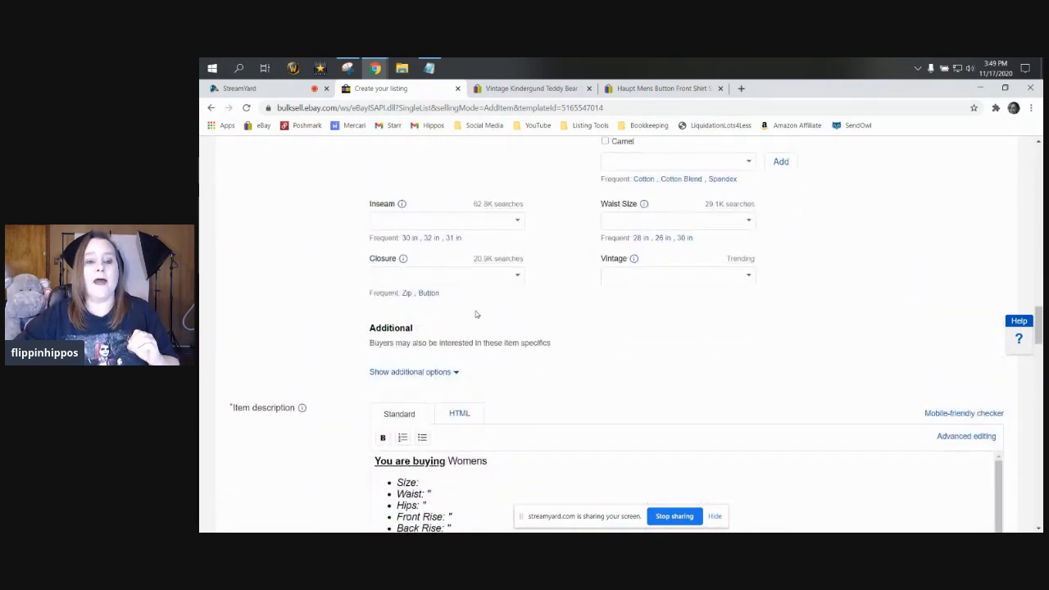
- Show the additional item specifics options and set Distressed to Yes
{"action": "left_click", "coordinate": [453, 373]}
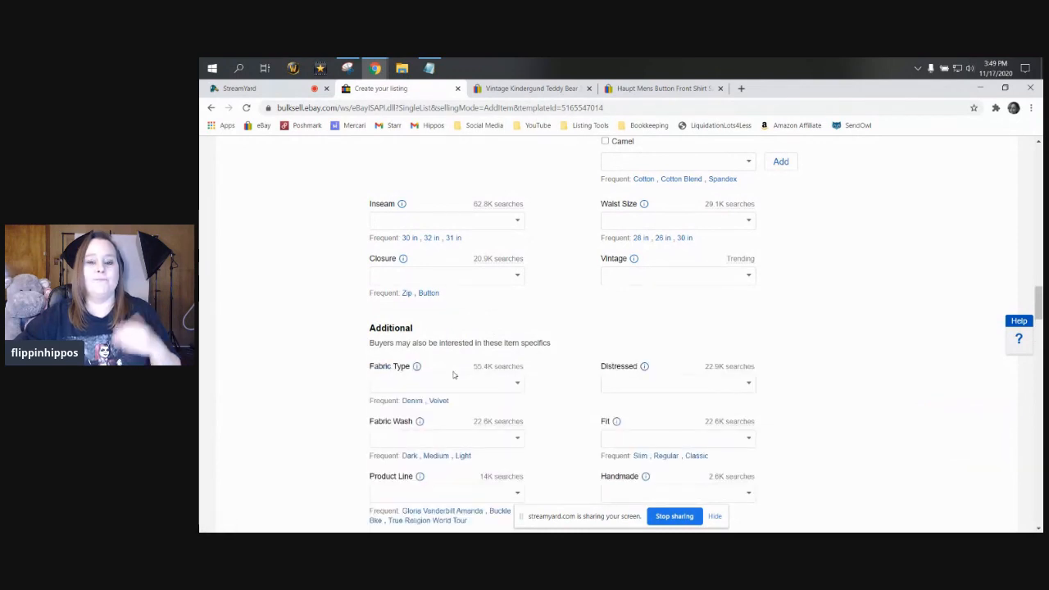
{"action": "scroll", "coordinate": [453, 374], "scroll_direction": "down", "scroll_amount": 2}
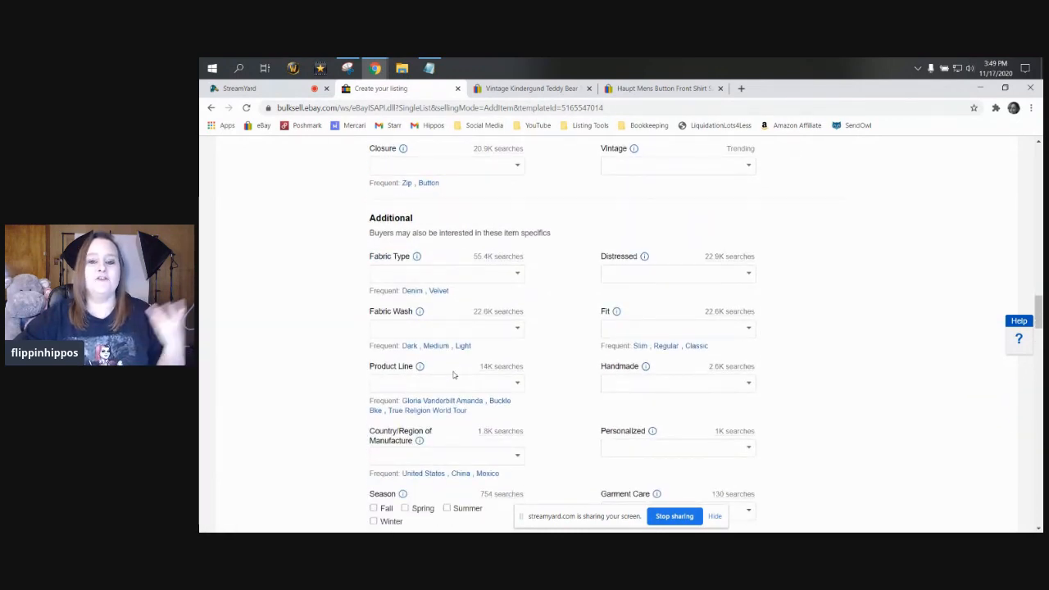
{"action": "left_click", "coordinate": [684, 276]}
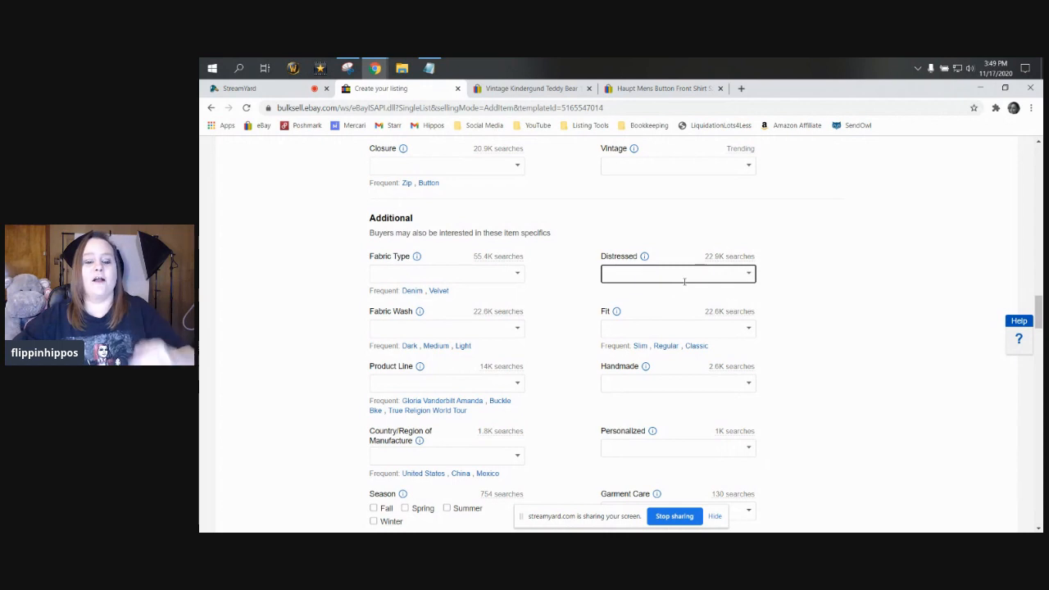
{"action": "type", "text": "y"}
{"action": "left_click", "coordinate": [631, 292]}
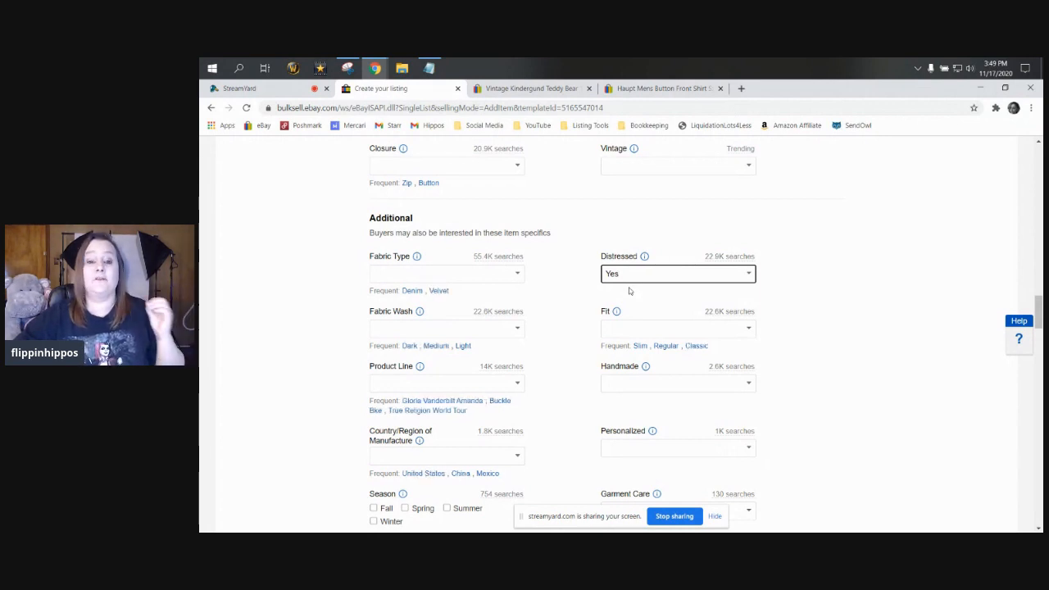
- Set the Fabric Type of the jeans to Denim
{"action": "left_click", "coordinate": [495, 275]}
{"action": "type", "text": "d"}
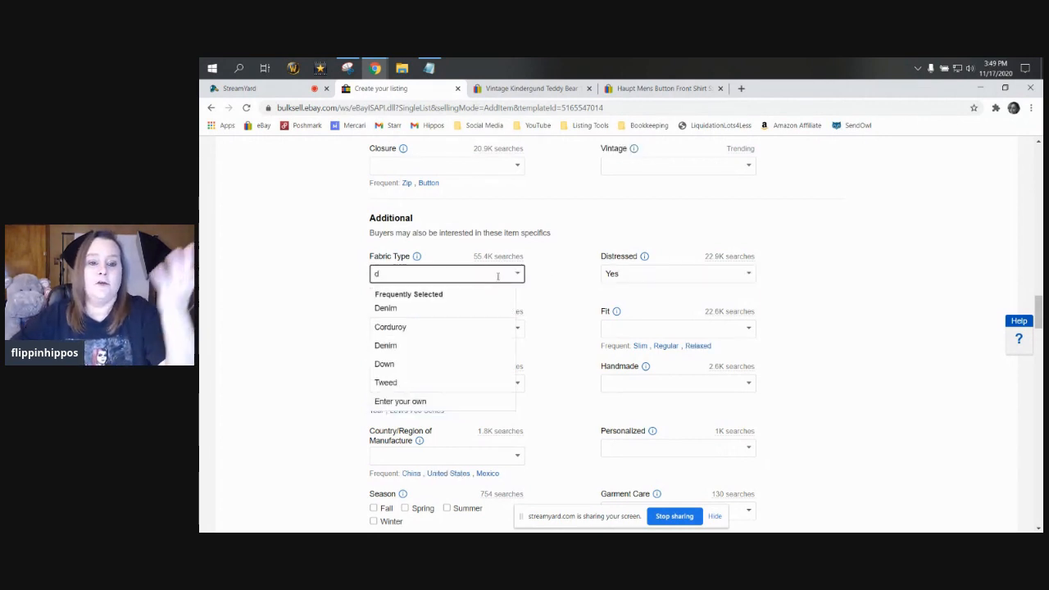
{"action": "left_click", "coordinate": [470, 310]}
- Set the required Color item specific to the suggested Blue
{"action": "scroll", "coordinate": [670, 280], "scroll_direction": "up", "scroll_amount": 2}
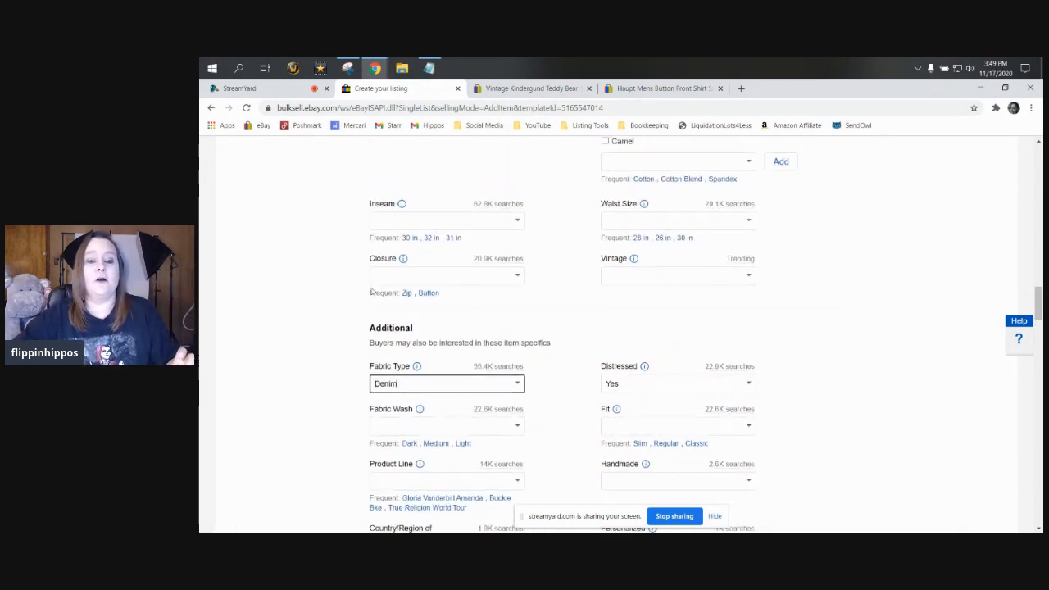
{"action": "scroll", "coordinate": [446, 321], "scroll_direction": "up", "scroll_amount": 10}
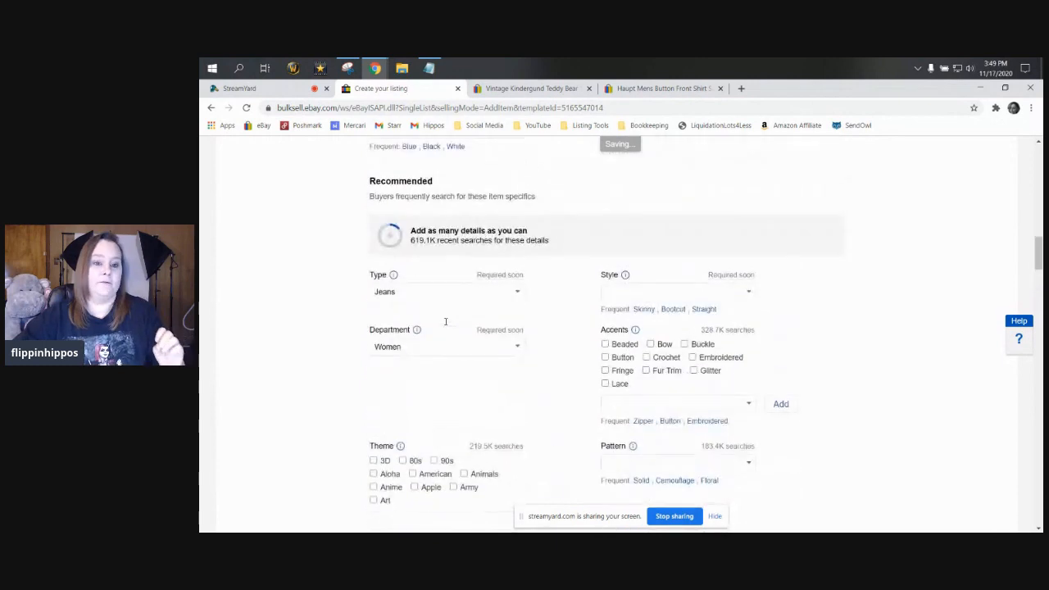
{"action": "scroll", "coordinate": [446, 321], "scroll_direction": "up", "scroll_amount": 2}
{"action": "scroll", "coordinate": [446, 321], "scroll_direction": "up", "scroll_amount": 3}
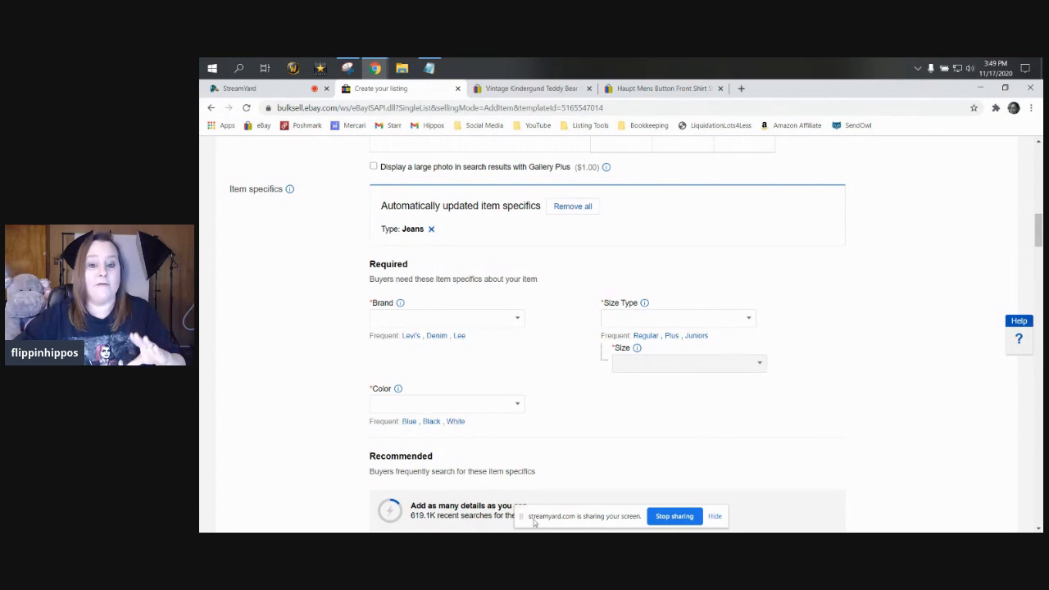
{"action": "left_click", "coordinate": [409, 421]}
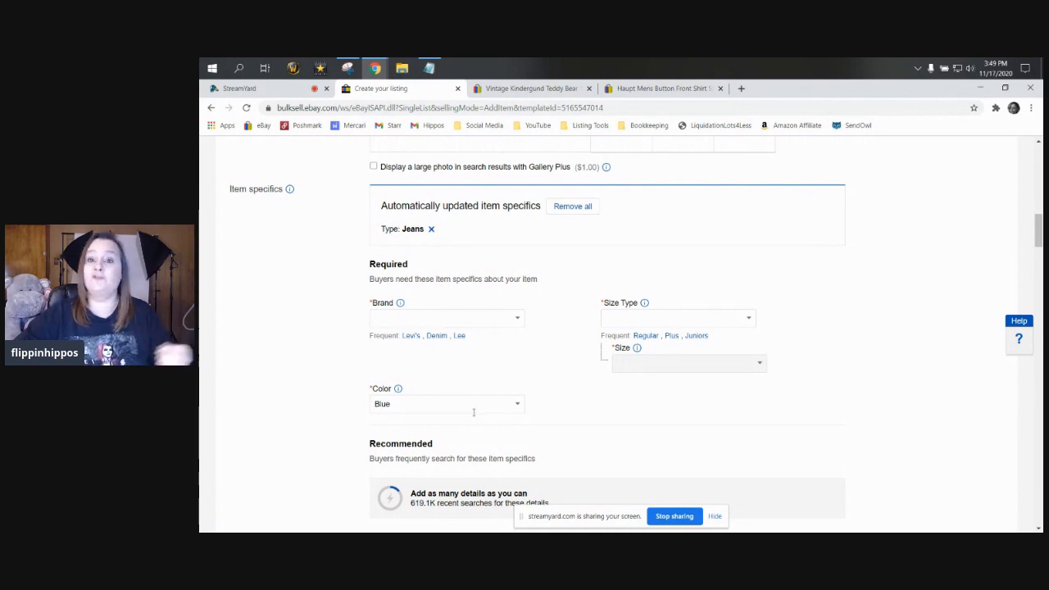
- Change the jeans' Color to Black and look at the Size Type choices without picking one
{"action": "left_click", "coordinate": [454, 405]}
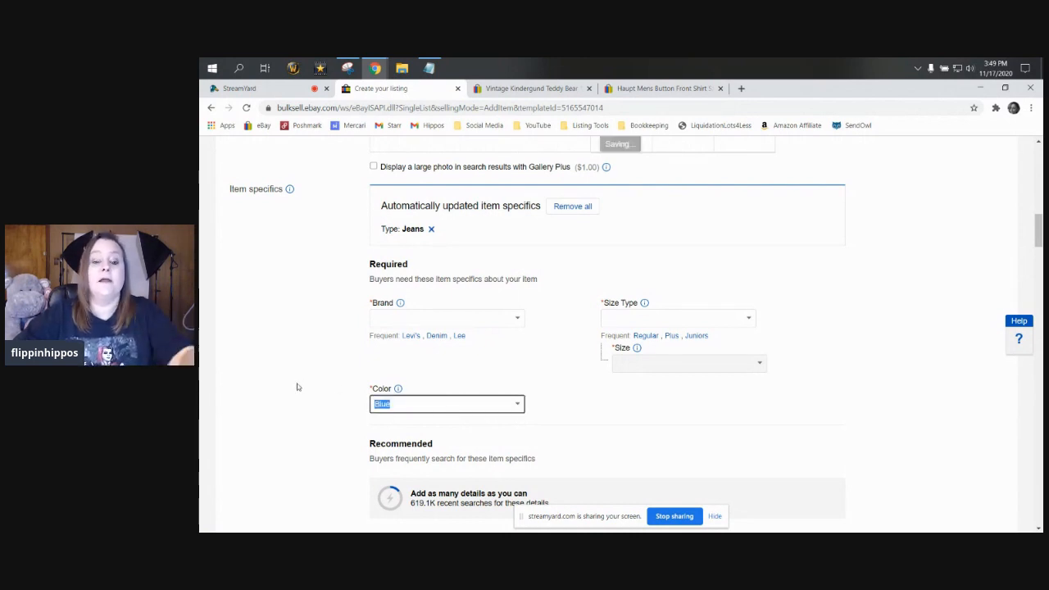
{"action": "type", "text": "b"}
{"action": "left_click", "coordinate": [390, 444]}
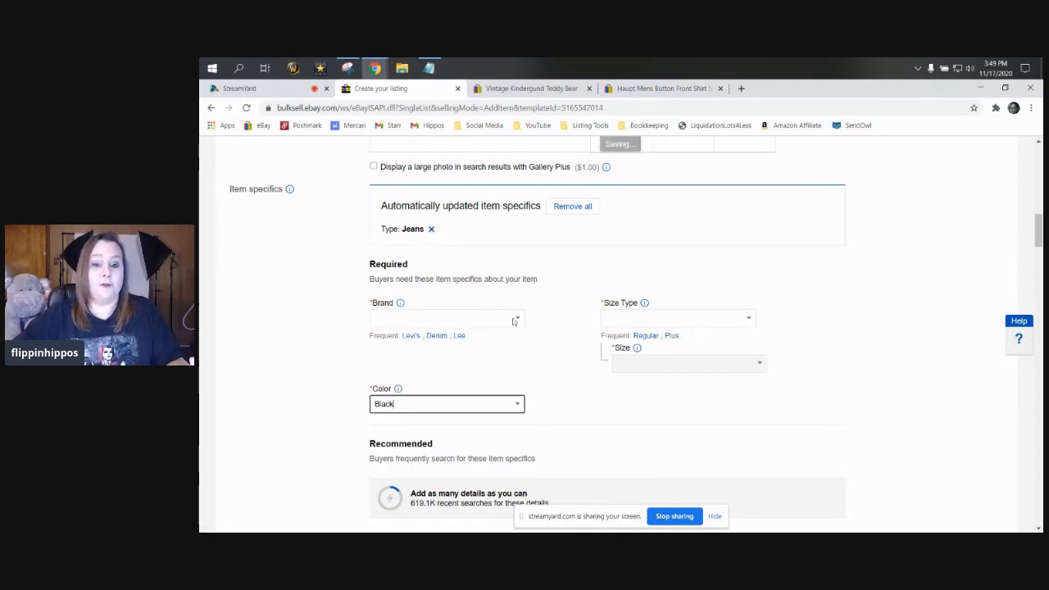
{"action": "left_click", "coordinate": [749, 319]}
{"action": "left_click", "coordinate": [781, 325]}
- Set the recommended Style to Skinny and the Pattern to Solid using the frequent suggestions
{"action": "scroll", "coordinate": [678, 352], "scroll_direction": "down", "scroll_amount": 2}
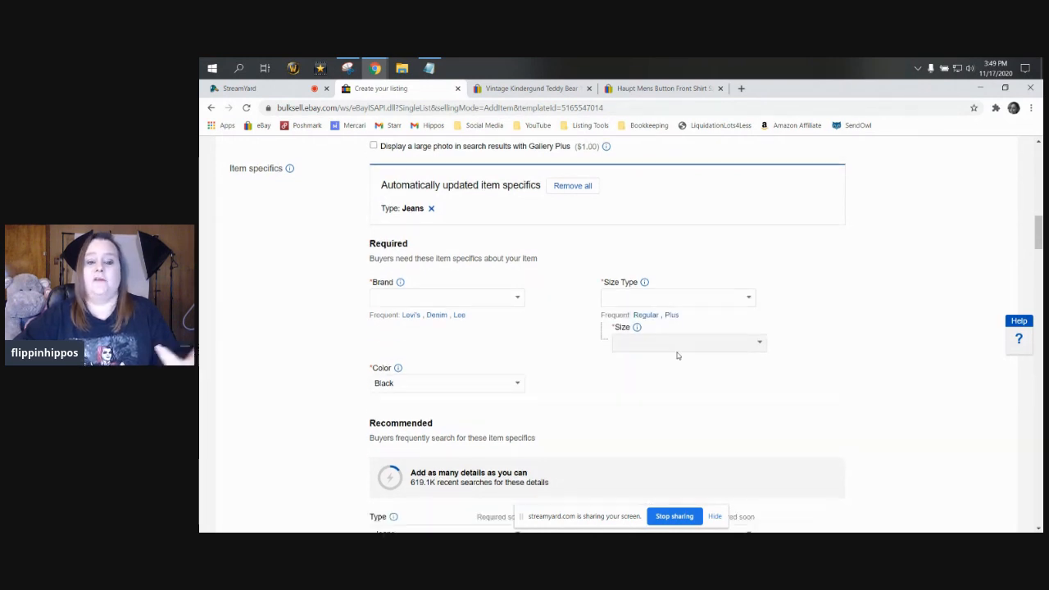
{"action": "scroll", "coordinate": [576, 353], "scroll_direction": "down", "scroll_amount": 2}
{"action": "scroll", "coordinate": [576, 350], "scroll_direction": "up", "scroll_amount": 1}
{"action": "scroll", "coordinate": [566, 344], "scroll_direction": "down", "scroll_amount": 1}
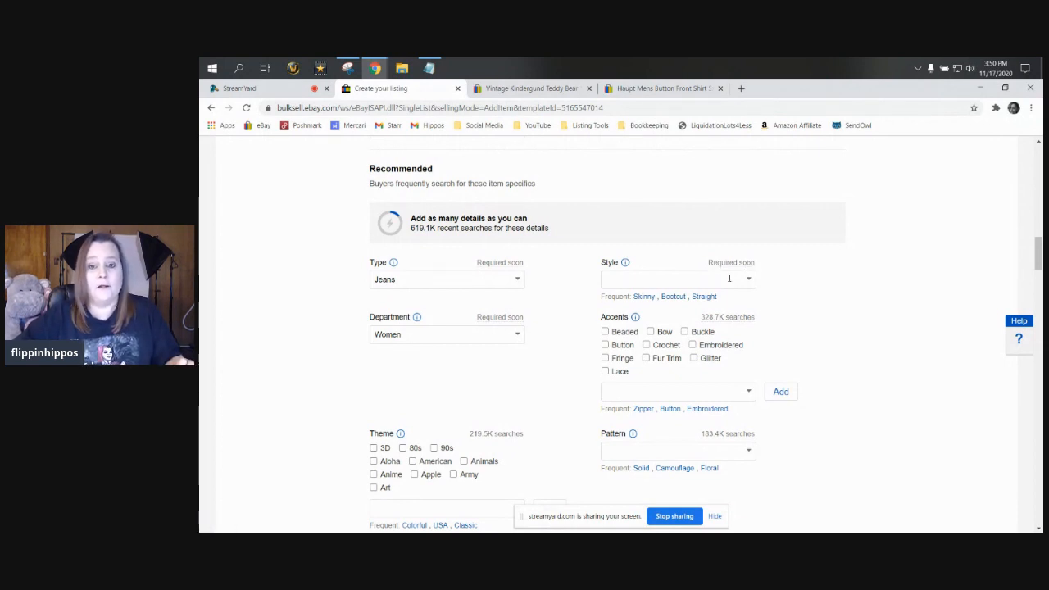
{"action": "left_click", "coordinate": [644, 297]}
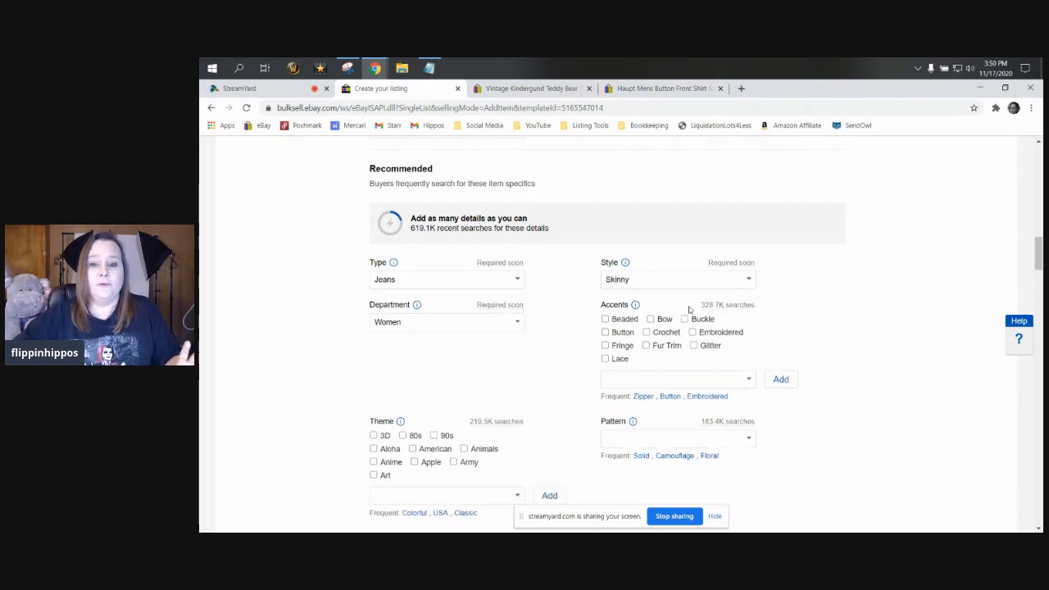
{"action": "scroll", "coordinate": [658, 354], "scroll_direction": "down", "scroll_amount": 1}
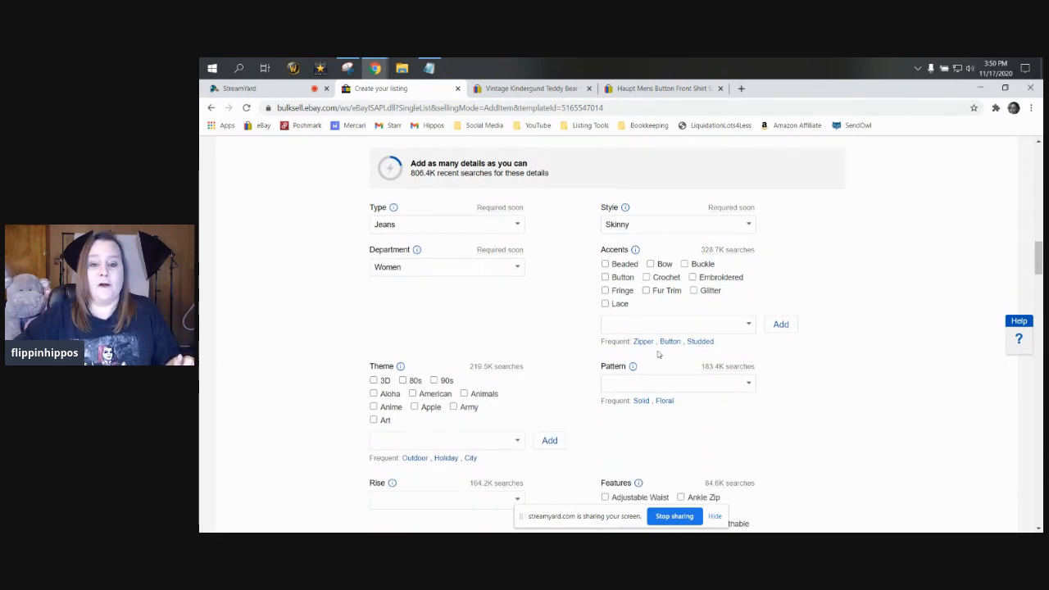
{"action": "scroll", "coordinate": [658, 354], "scroll_direction": "down", "scroll_amount": 2}
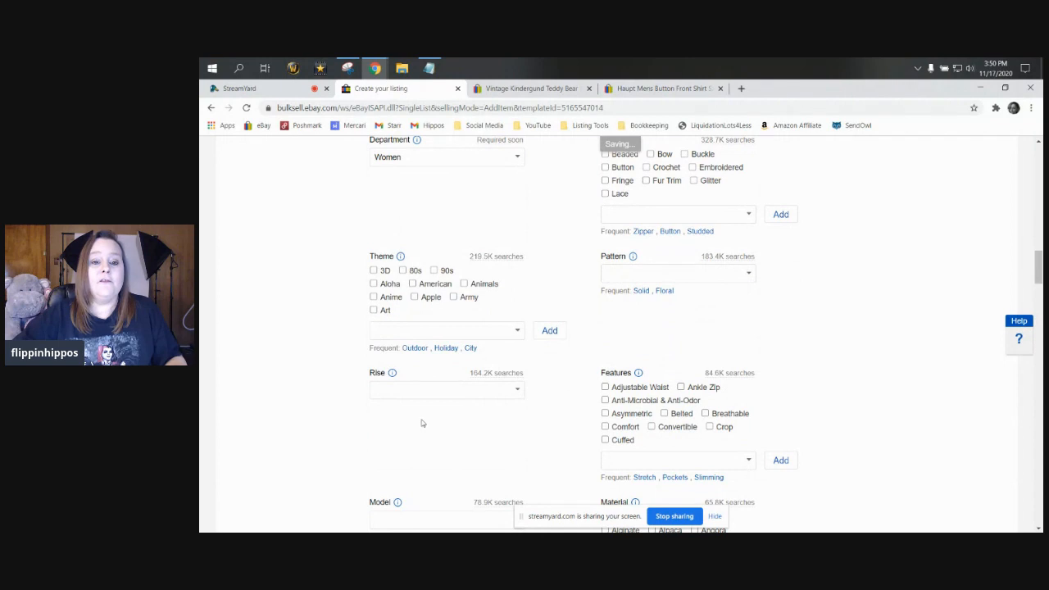
{"action": "left_click", "coordinate": [641, 290]}
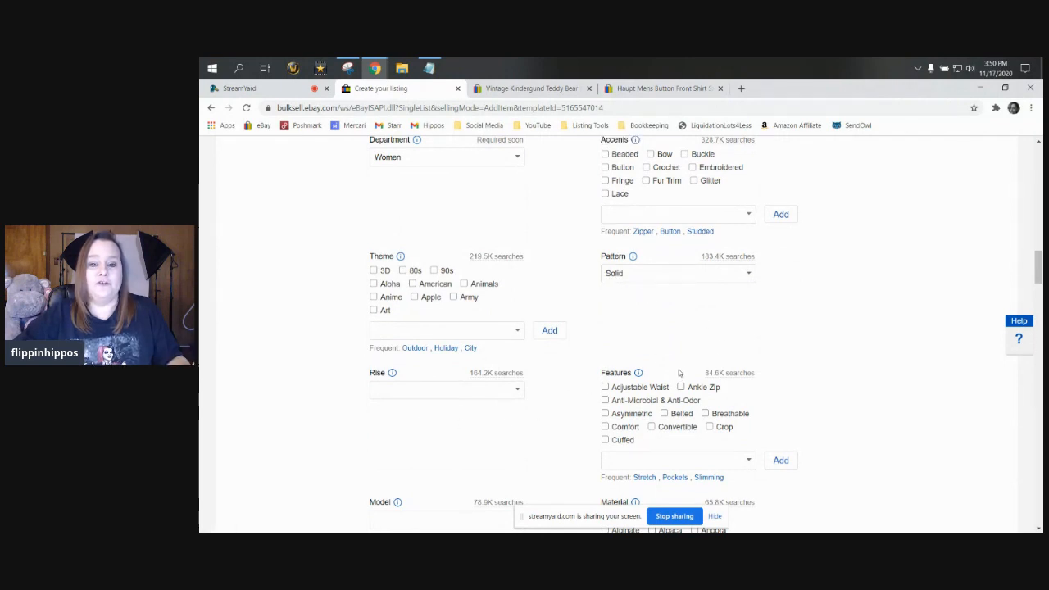
- Look at the available Rise options without choosing one, and view the item specifics below
{"action": "scroll", "coordinate": [679, 368], "scroll_direction": "down", "scroll_amount": 2}
{"action": "left_click", "coordinate": [522, 281]}
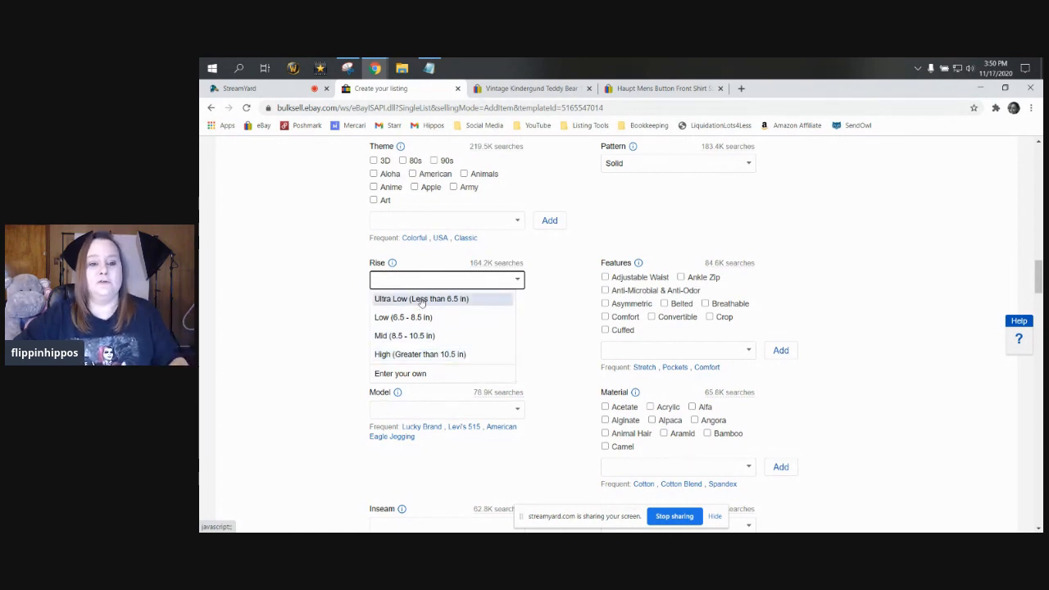
{"action": "left_click", "coordinate": [310, 345]}
{"action": "scroll", "coordinate": [308, 337], "scroll_direction": "down", "scroll_amount": 2}
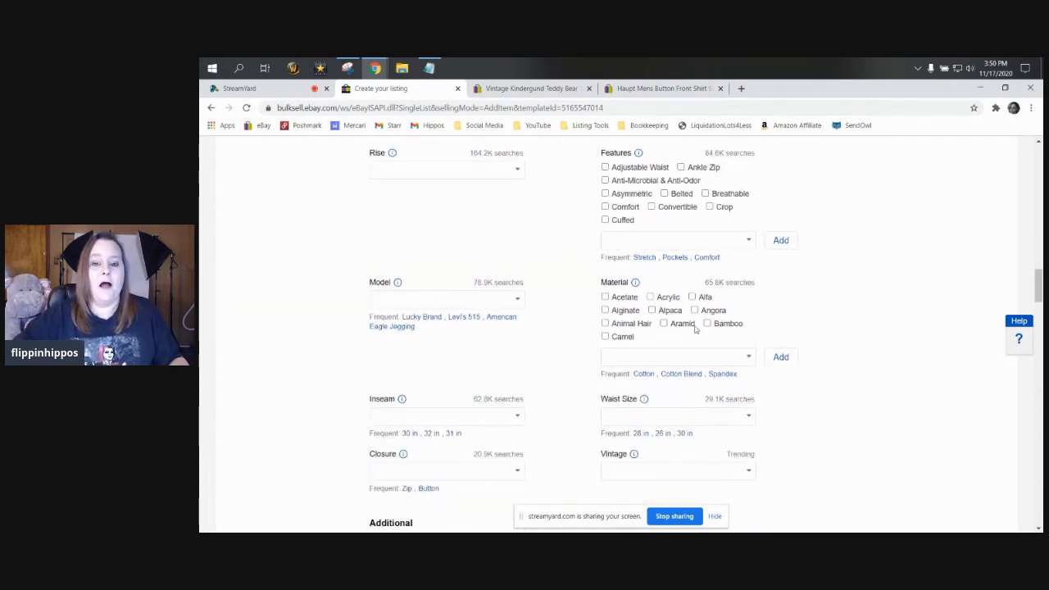
- Add Slimming as a selected feature of the jeans
{"action": "scroll", "coordinate": [680, 378], "scroll_direction": "up", "scroll_amount": 1}
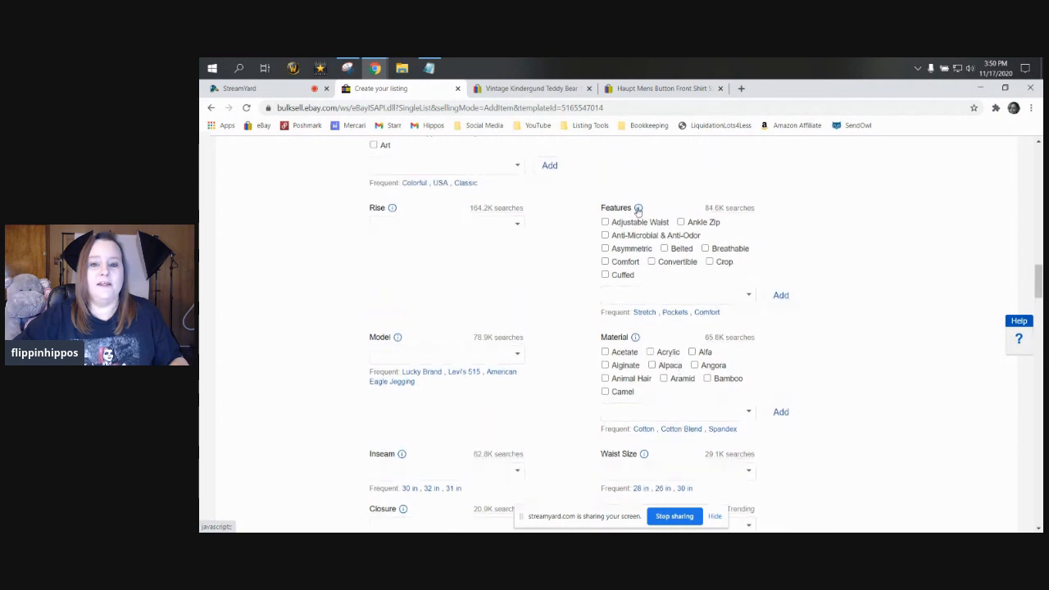
{"action": "left_click", "coordinate": [645, 296]}
{"action": "type", "text": "Sl"}
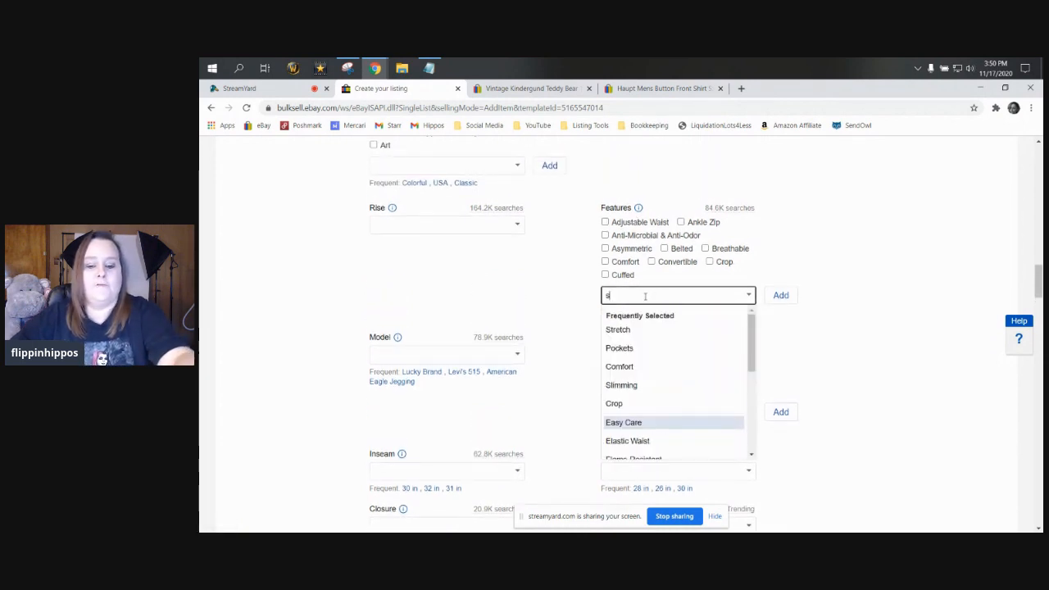
{"action": "left_click", "coordinate": [625, 314]}
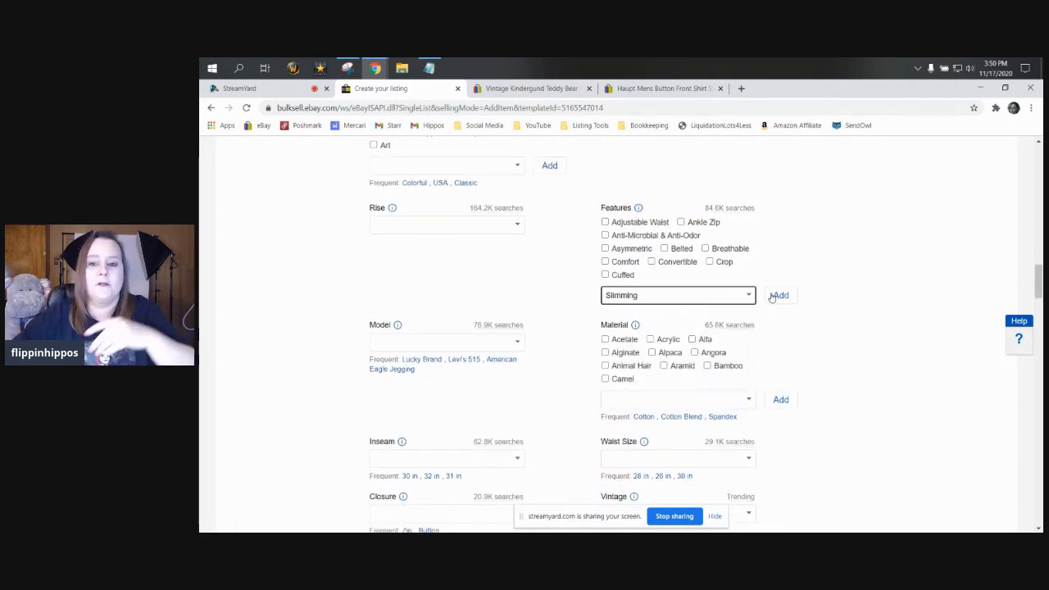
{"action": "left_click", "coordinate": [774, 297]}
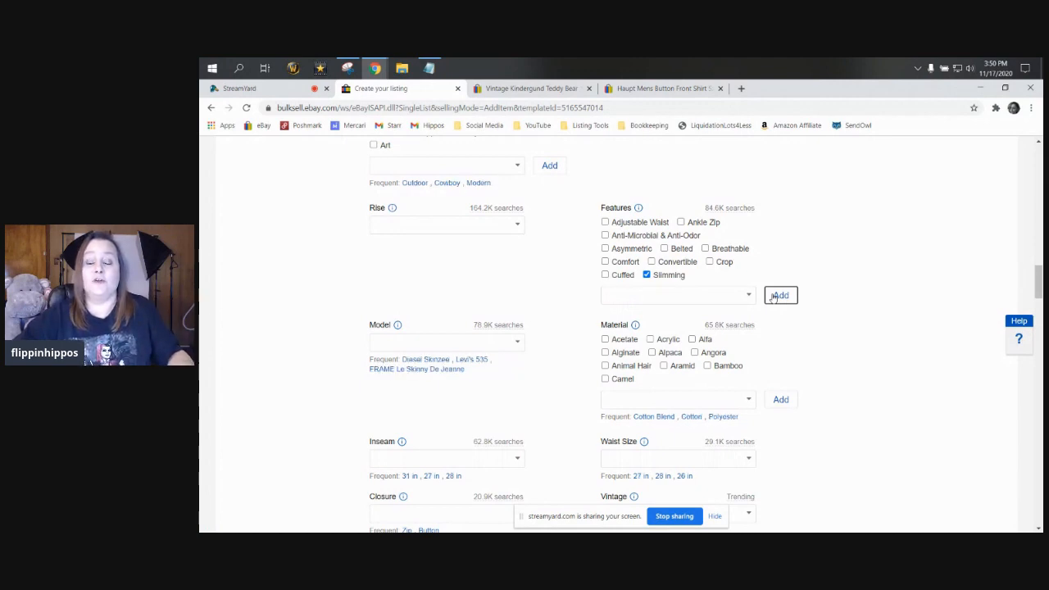
- Add Shaping as a selected feature of the jeans
{"action": "left_click", "coordinate": [645, 295]}
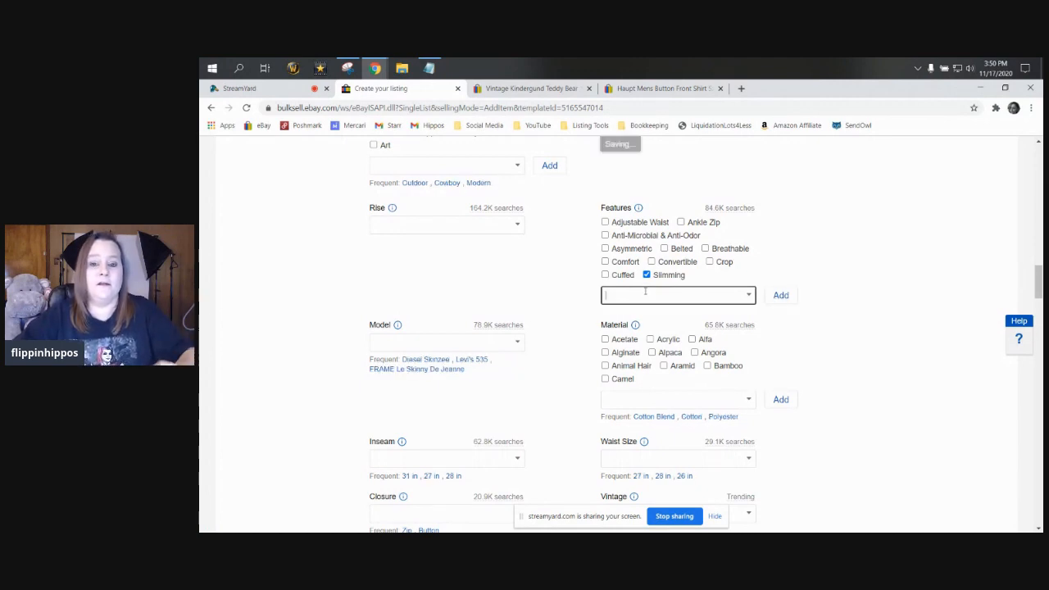
{"action": "type", "text": "sh"}
{"action": "left_click", "coordinate": [627, 312]}
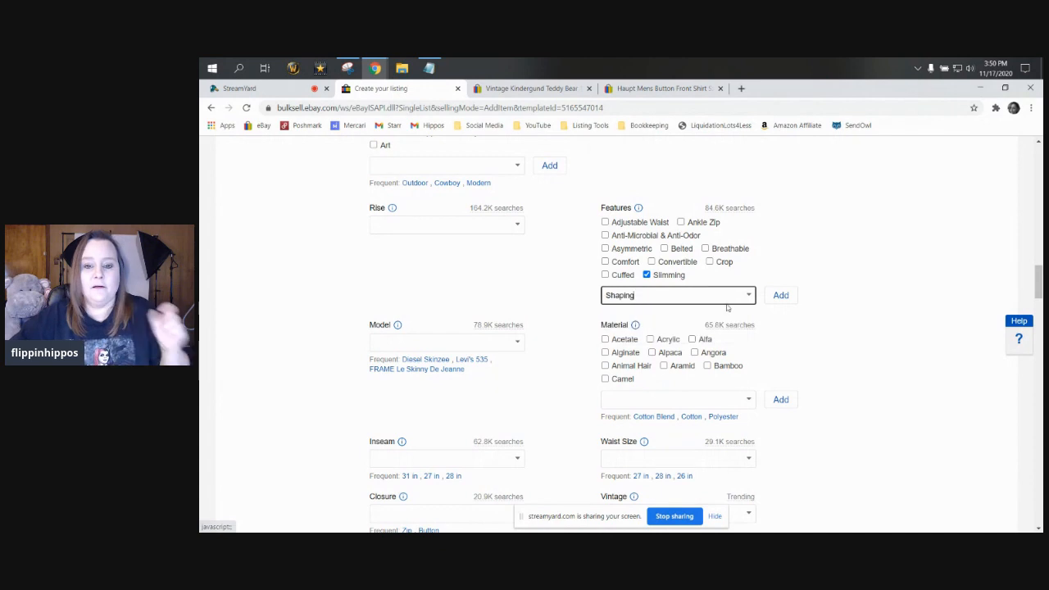
{"action": "left_click", "coordinate": [778, 297]}
- Add Cotton Blend as the jeans' material using the frequent suggestions
{"action": "scroll", "coordinate": [585, 356], "scroll_direction": "down", "scroll_amount": 1}
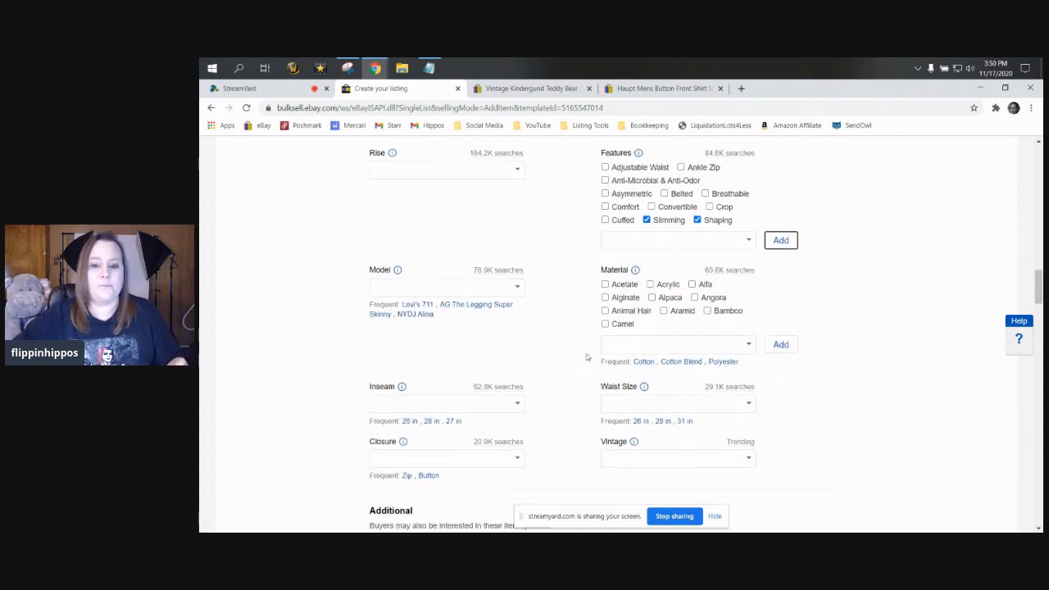
{"action": "left_click", "coordinate": [656, 361]}
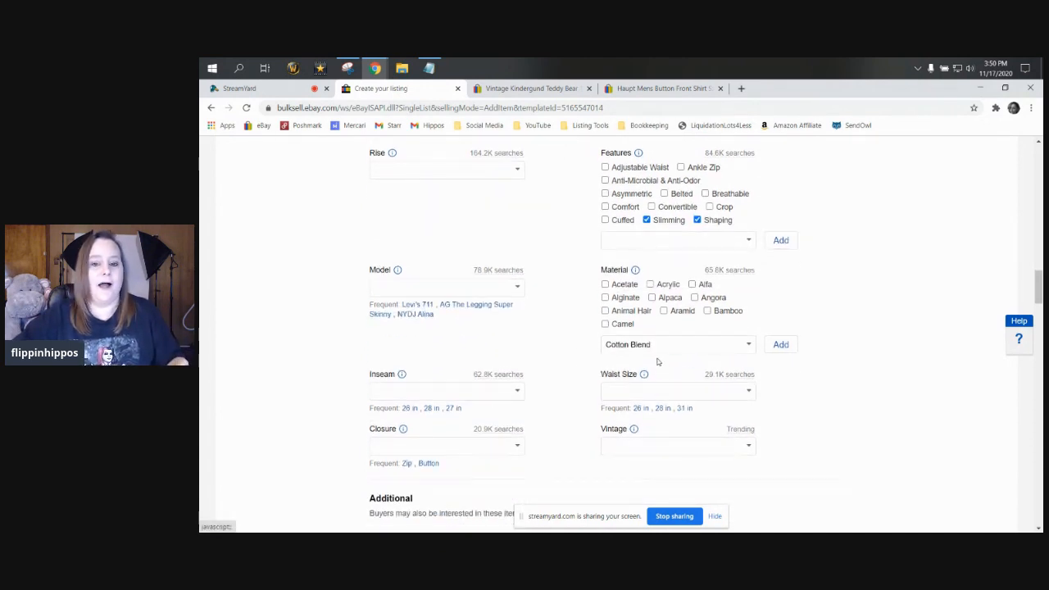
{"action": "left_click", "coordinate": [780, 344]}
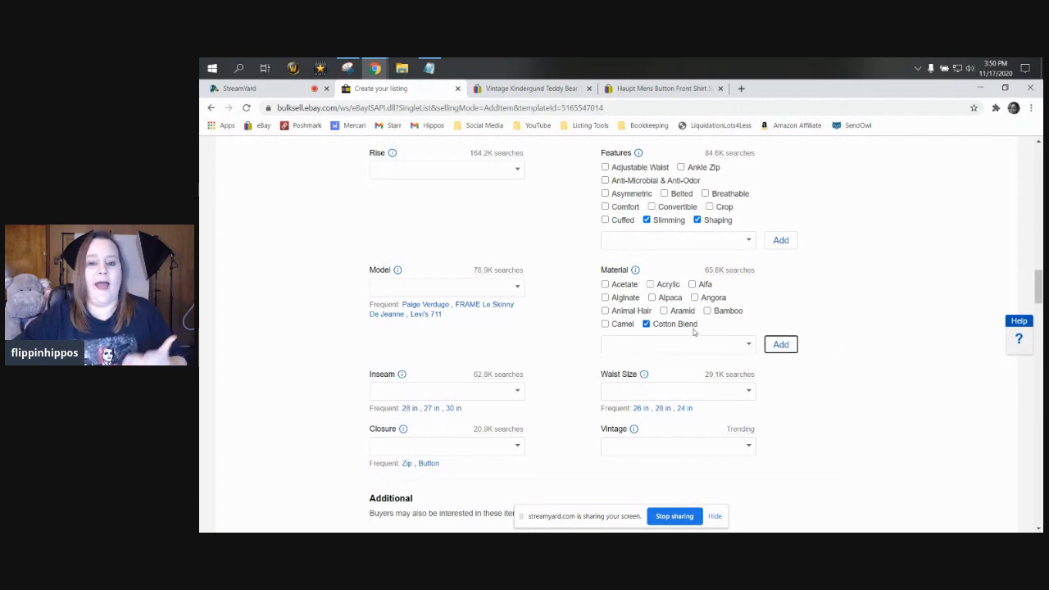
- Look through the remaining recommended and additional item specifics, from Inseam and Waist Size through MPN, and the item description template
{"action": "scroll", "coordinate": [449, 292], "scroll_direction": "down", "scroll_amount": 2}
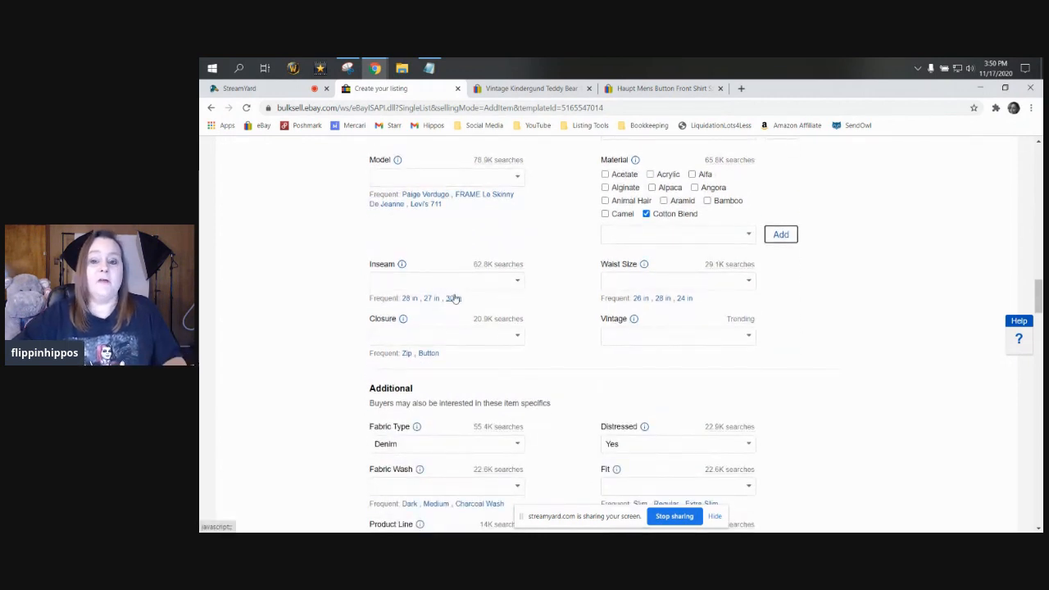
{"action": "scroll", "coordinate": [439, 295], "scroll_direction": "up", "scroll_amount": 2}
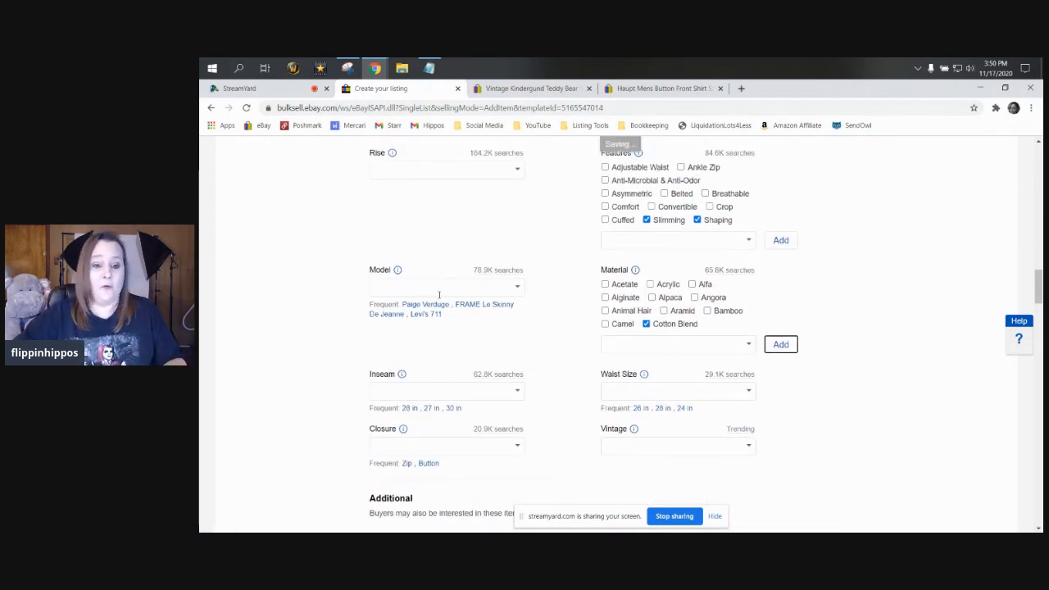
{"action": "scroll", "coordinate": [439, 295], "scroll_direction": "down", "scroll_amount": 2}
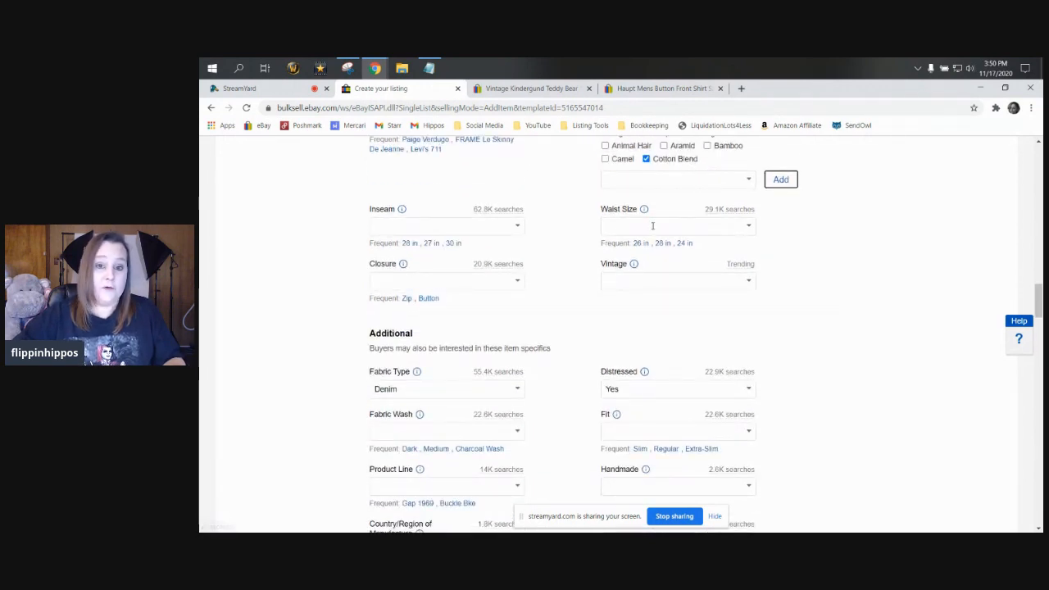
{"action": "scroll", "coordinate": [367, 228], "scroll_direction": "down", "scroll_amount": 10}
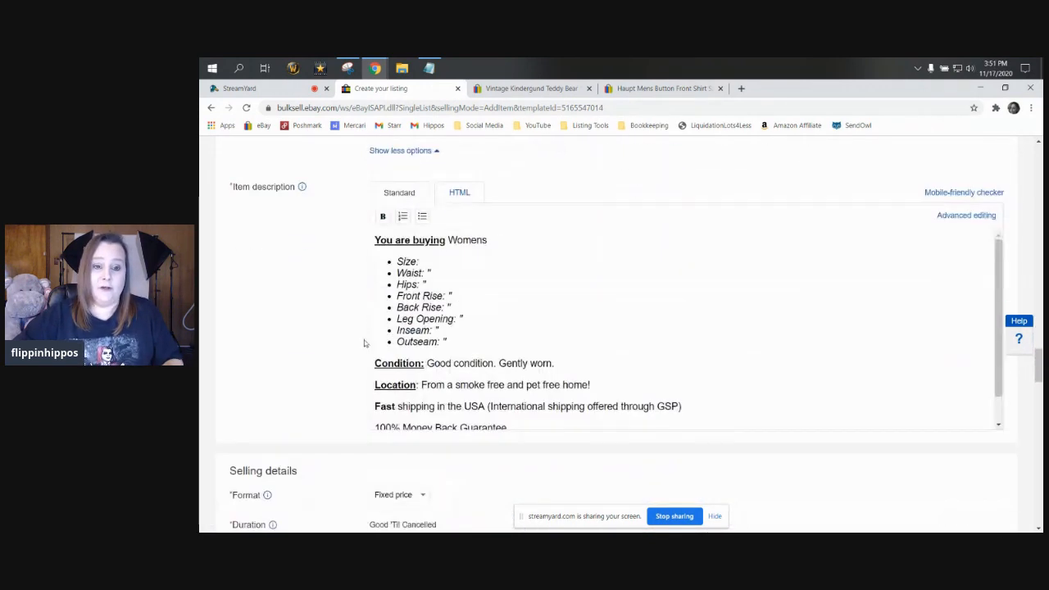
{"action": "scroll", "coordinate": [459, 257], "scroll_direction": "up", "scroll_amount": 4}
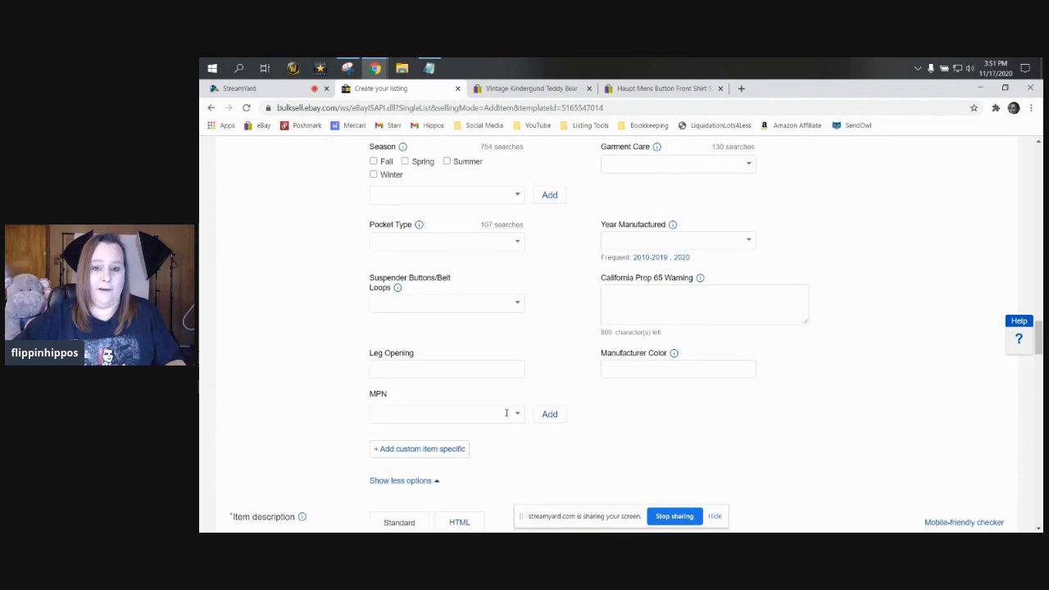
{"action": "scroll", "coordinate": [506, 413], "scroll_direction": "up", "scroll_amount": 2}
{"action": "scroll", "coordinate": [506, 412], "scroll_direction": "down", "scroll_amount": 2}
{"action": "scroll", "coordinate": [505, 409], "scroll_direction": "up", "scroll_amount": 1}
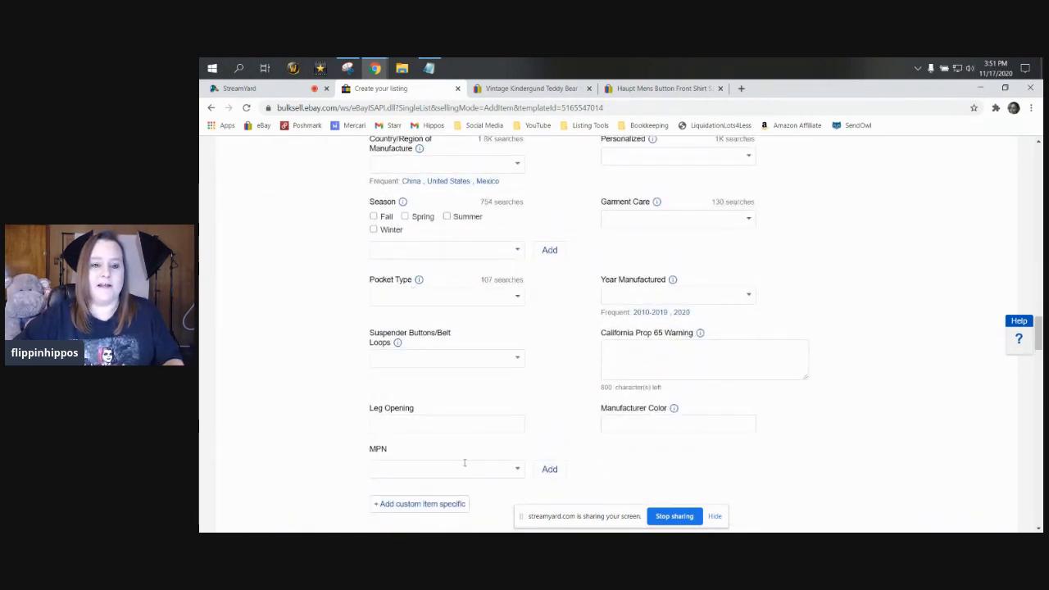
{"action": "scroll", "coordinate": [464, 393], "scroll_direction": "down", "scroll_amount": 1}
{"action": "scroll", "coordinate": [581, 400], "scroll_direction": "up", "scroll_amount": 5}
{"action": "scroll", "coordinate": [583, 401], "scroll_direction": "up", "scroll_amount": 2}
{"action": "scroll", "coordinate": [586, 401], "scroll_direction": "down", "scroll_amount": 3}
{"action": "scroll", "coordinate": [586, 402], "scroll_direction": "down", "scroll_amount": 3}
{"action": "scroll", "coordinate": [549, 371], "scroll_direction": "up", "scroll_amount": 2}
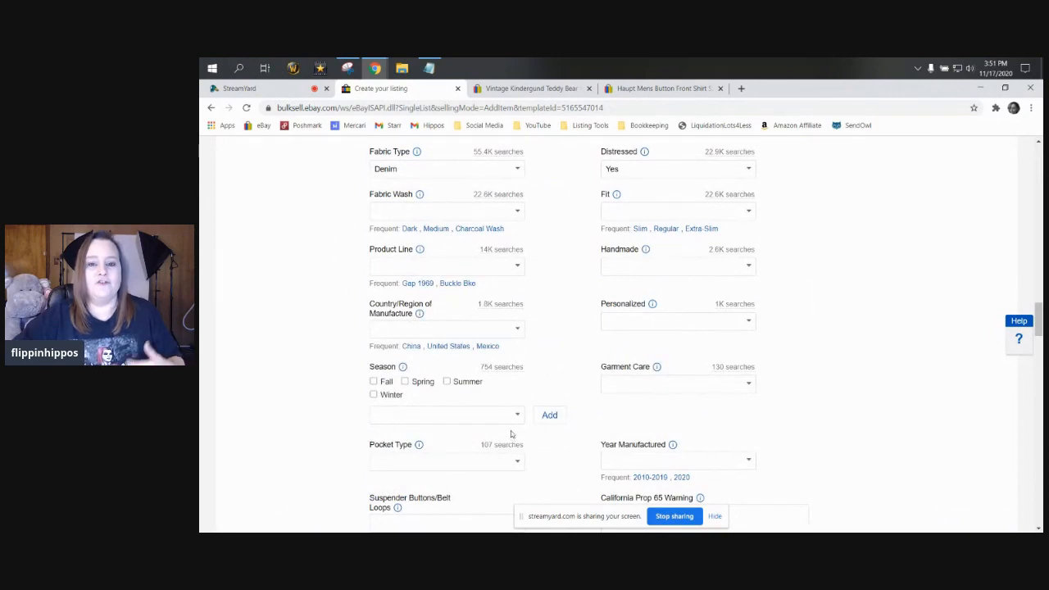
- Review the recommended specifics such as Theme, Rise, Closure and Vintage again, and check the Model field without filling it in
{"action": "scroll", "coordinate": [511, 433], "scroll_direction": "up", "scroll_amount": 2}
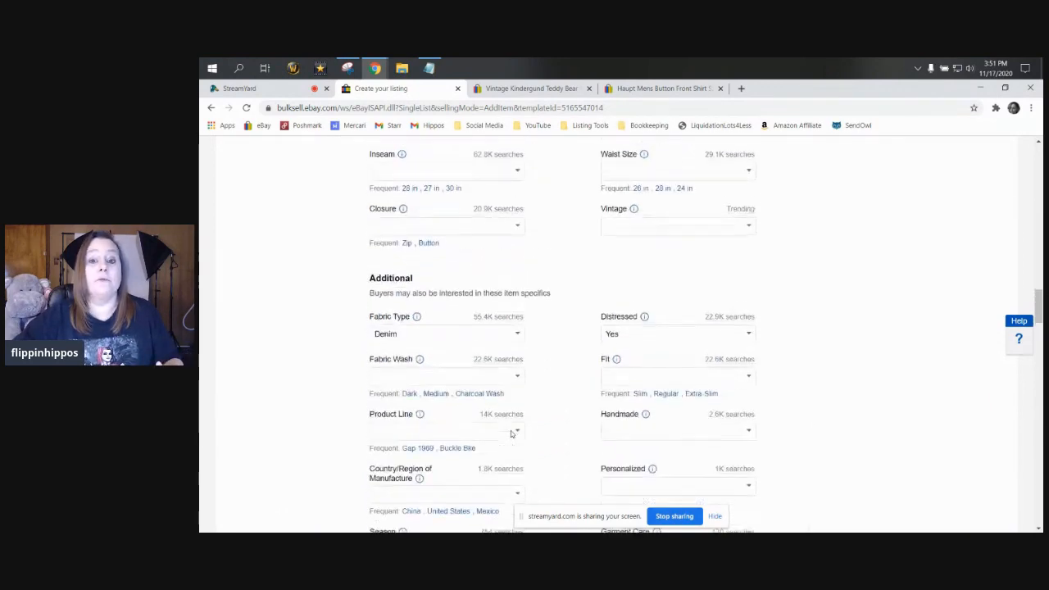
{"action": "scroll", "coordinate": [510, 430], "scroll_direction": "down", "scroll_amount": 1}
{"action": "scroll", "coordinate": [447, 221], "scroll_direction": "up", "scroll_amount": 5}
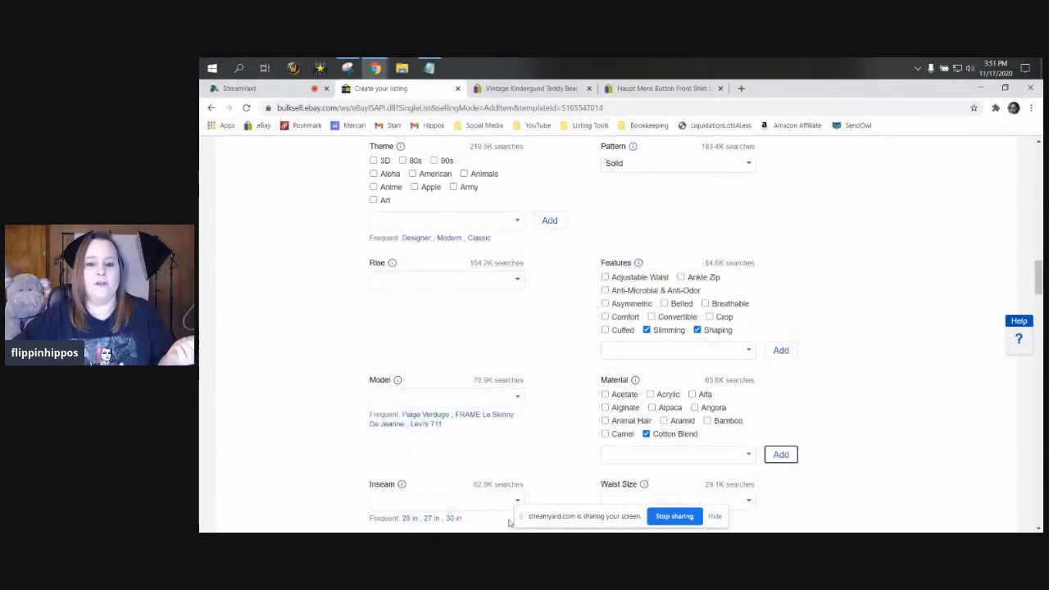
{"action": "scroll", "coordinate": [504, 500], "scroll_direction": "down", "scroll_amount": 4}
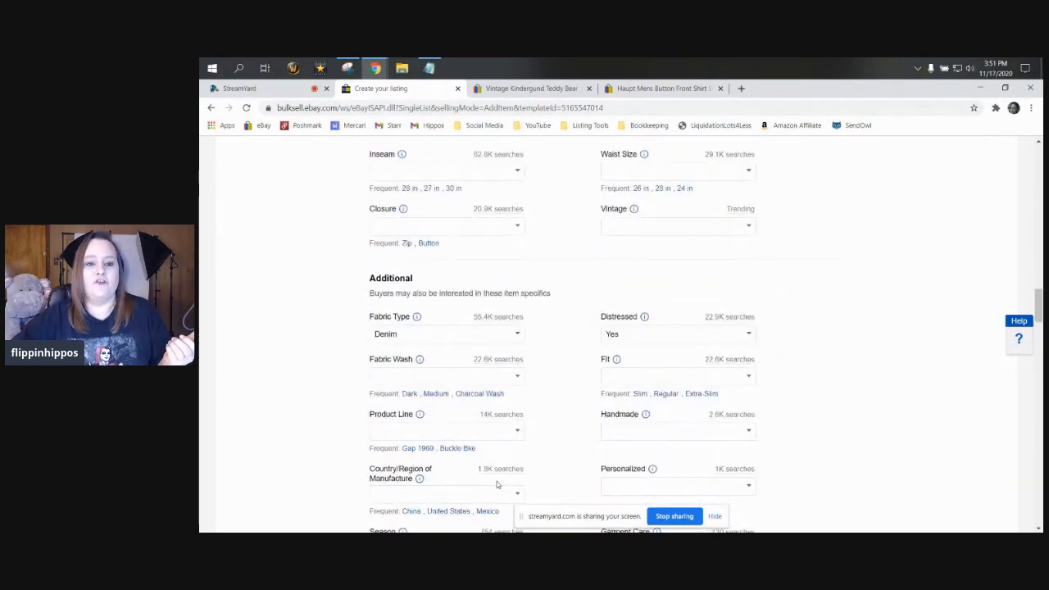
{"action": "scroll", "coordinate": [496, 485], "scroll_direction": "up", "scroll_amount": 1}
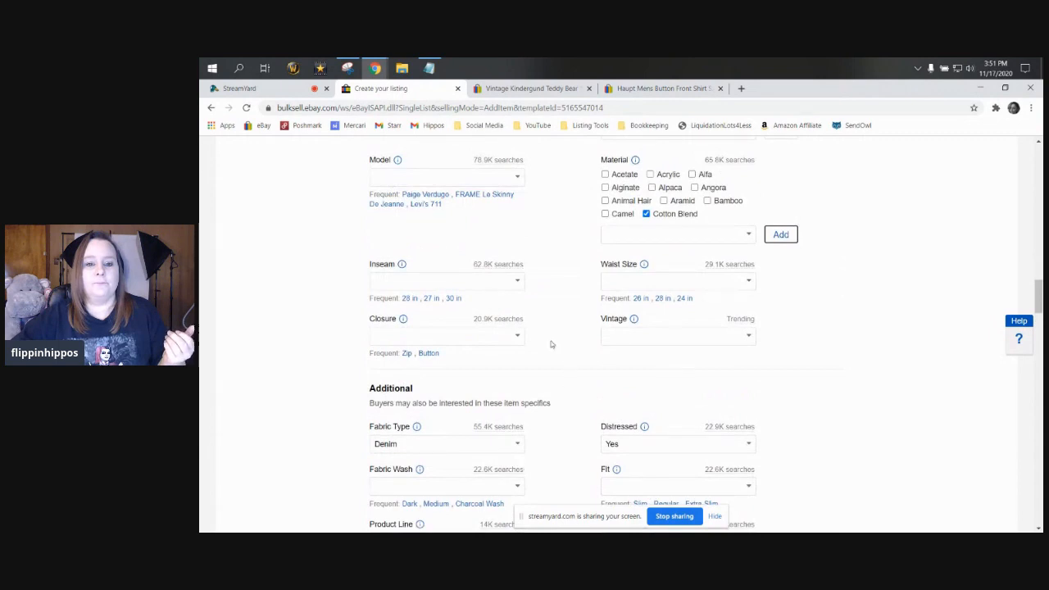
{"action": "scroll", "coordinate": [449, 259], "scroll_direction": "up", "scroll_amount": 1}
{"action": "left_click", "coordinate": [453, 288]}
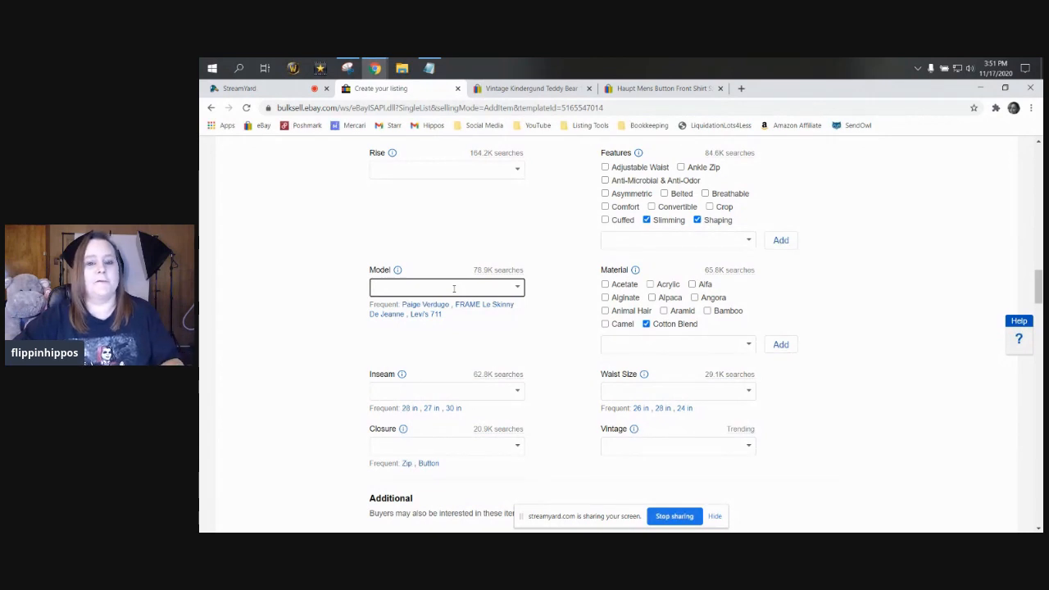
- Open both the Vintage Kindergund Teddy Bear listing and the Haupt men's button front shirt listing for revision
{"action": "left_click", "coordinate": [502, 89]}
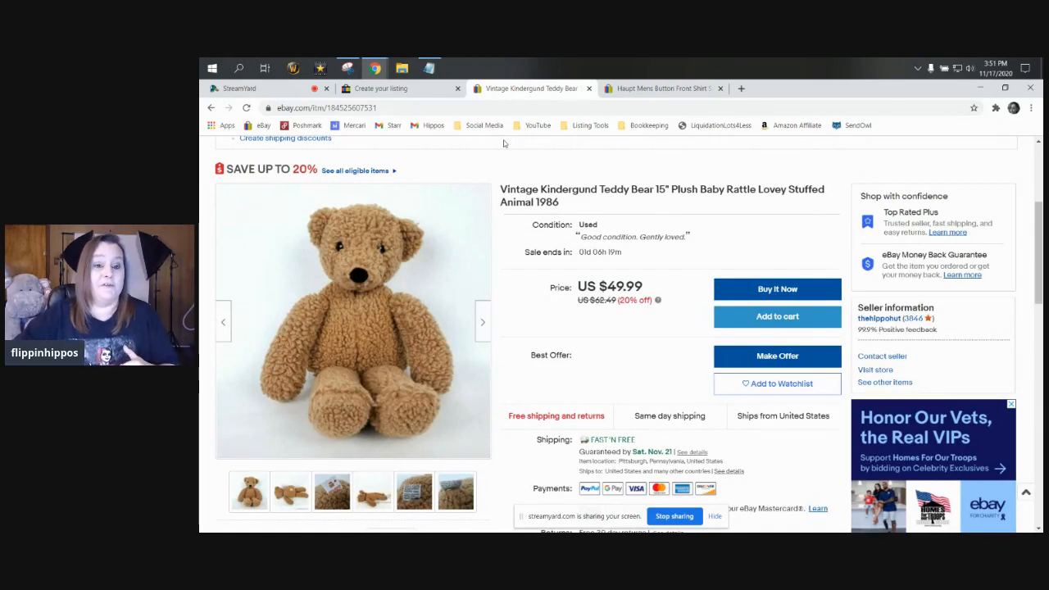
{"action": "scroll", "coordinate": [513, 172], "scroll_direction": "up", "scroll_amount": 1}
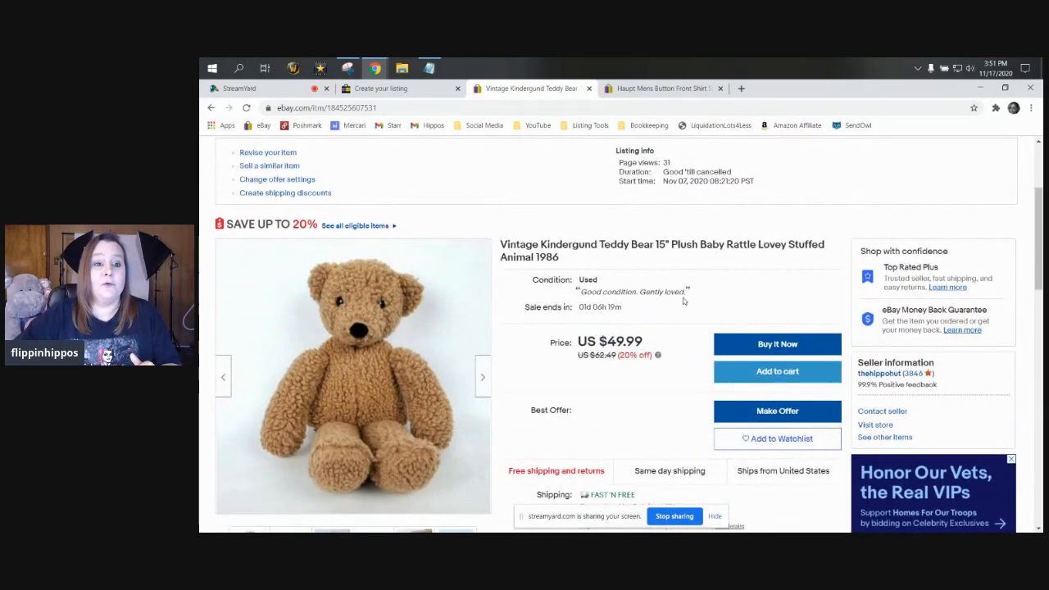
{"action": "left_click", "coordinate": [287, 156]}
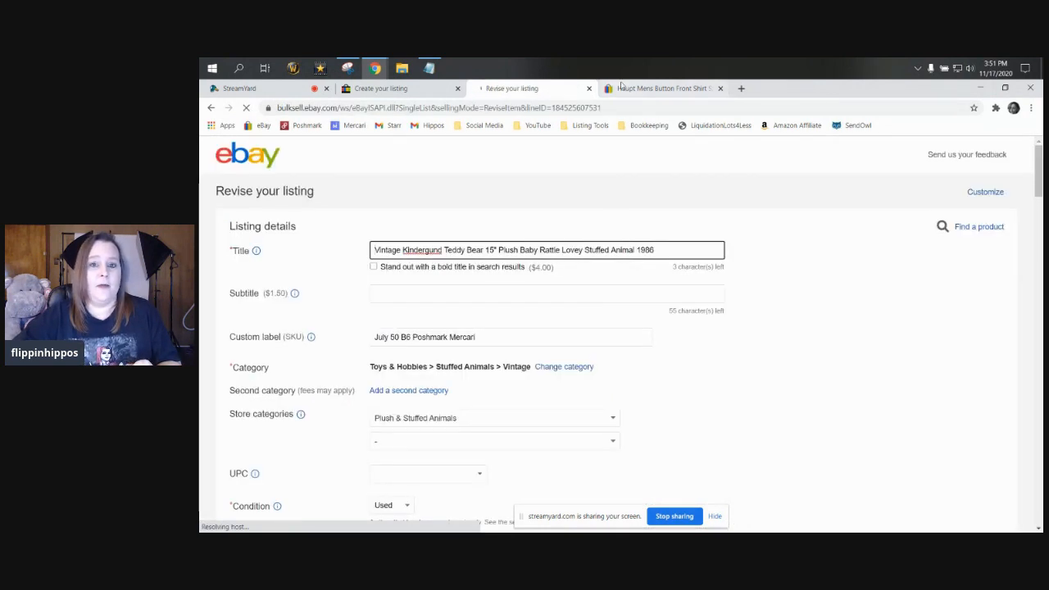
{"action": "key", "text": "ctrl+Tab"}
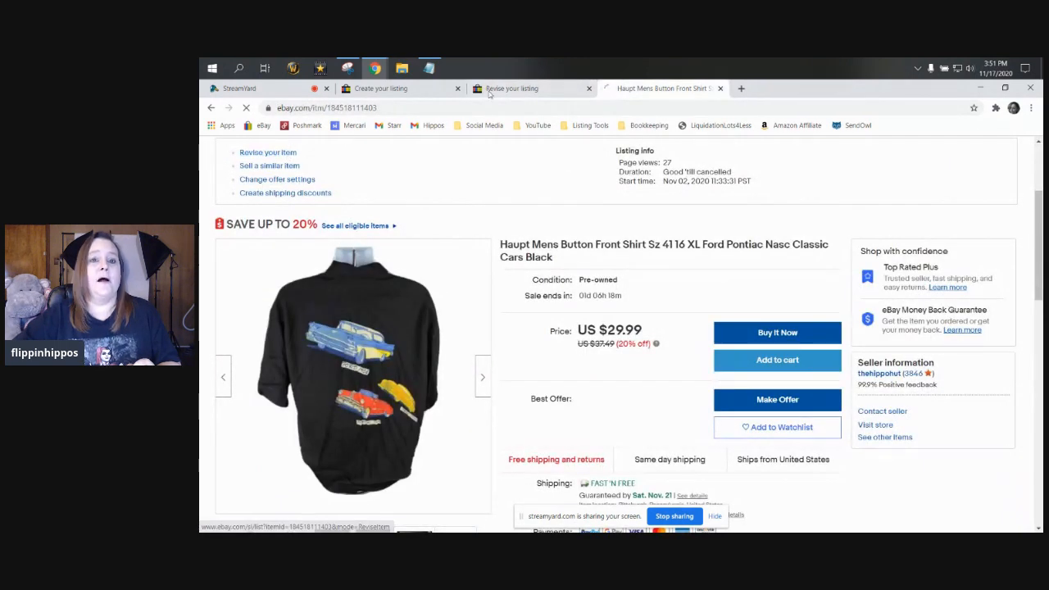
- Return to the teddy bear listing and examine its photos, recommended and additional item specifics, and item description
{"action": "key", "text": "ctrl+shift+Tab"}
{"action": "scroll", "coordinate": [545, 409], "scroll_direction": "down", "scroll_amount": 2}
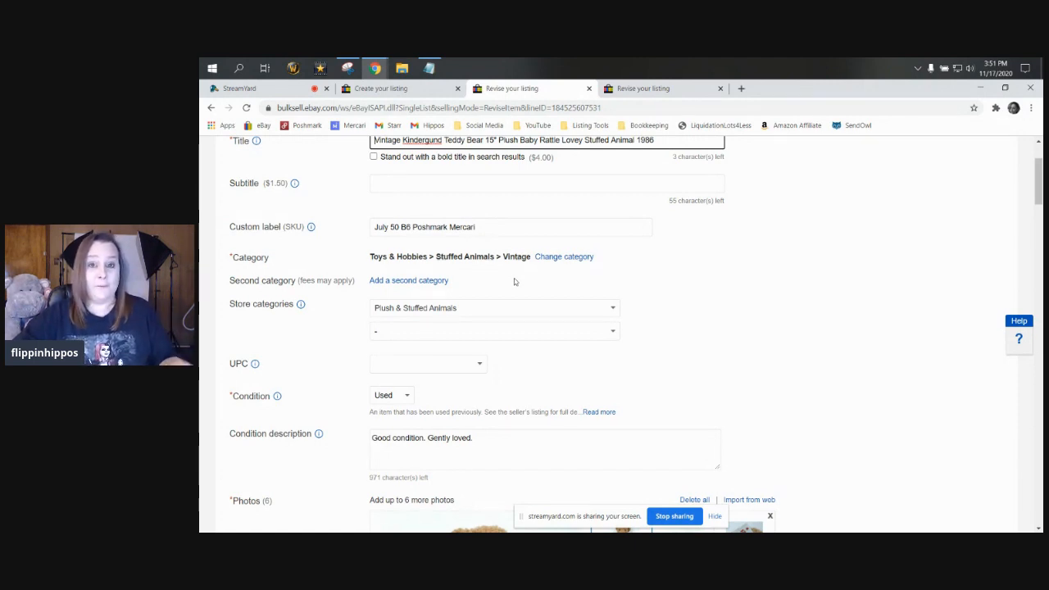
{"action": "scroll", "coordinate": [513, 283], "scroll_direction": "down", "scroll_amount": 4}
{"action": "scroll", "coordinate": [509, 297], "scroll_direction": "down", "scroll_amount": 4}
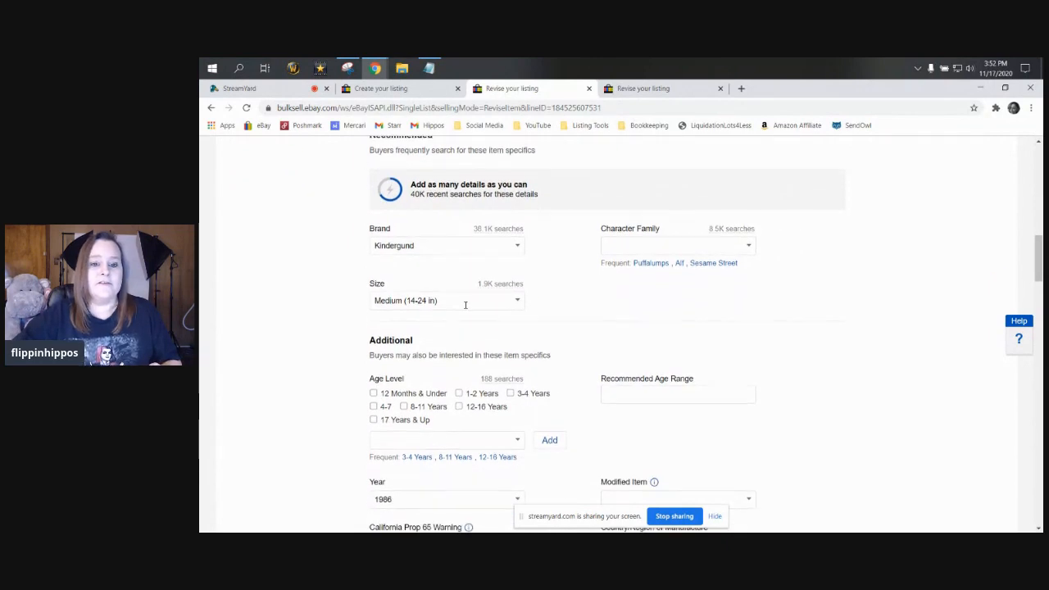
{"action": "scroll", "coordinate": [464, 304], "scroll_direction": "up", "scroll_amount": 2}
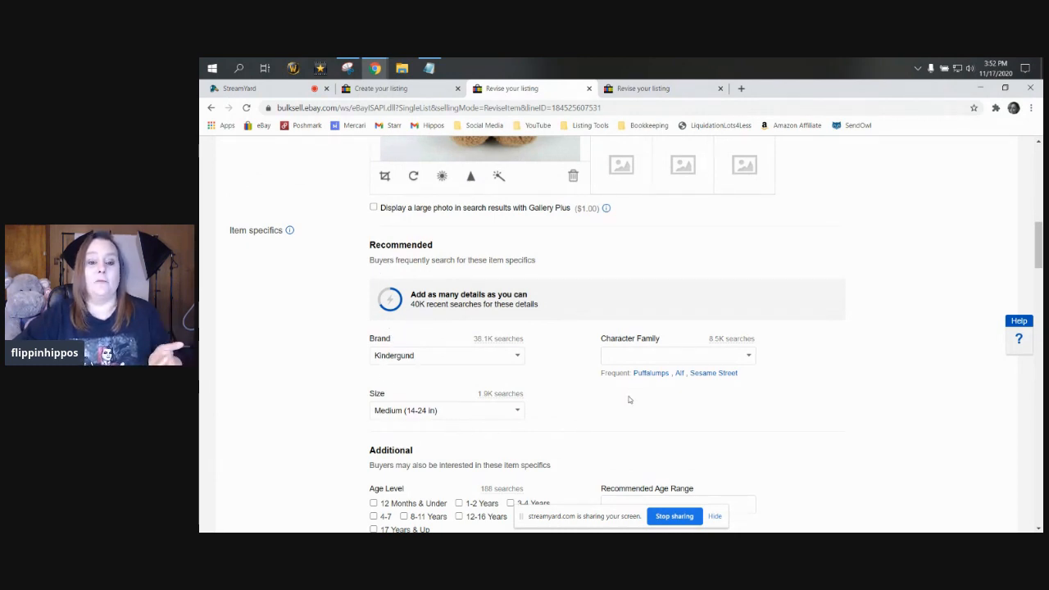
{"action": "scroll", "coordinate": [631, 401], "scroll_direction": "up", "scroll_amount": 4}
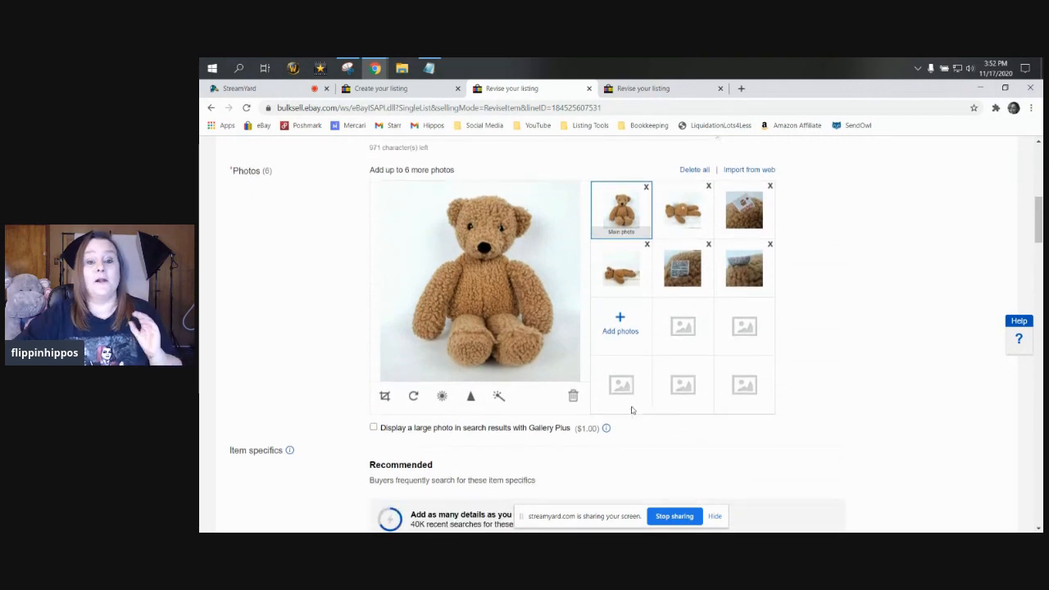
{"action": "scroll", "coordinate": [631, 410], "scroll_direction": "down", "scroll_amount": 8}
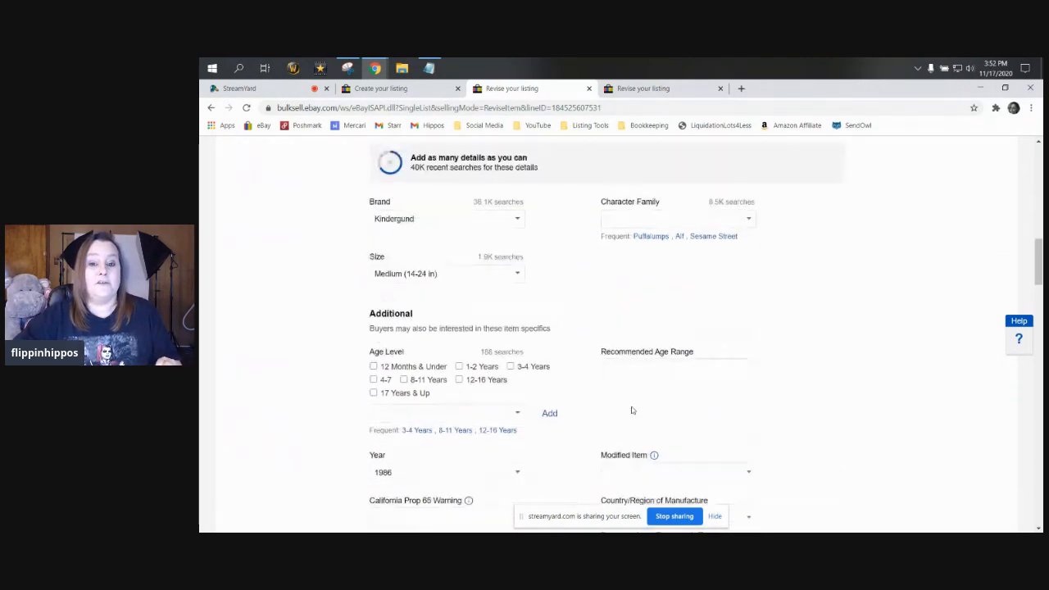
{"action": "scroll", "coordinate": [631, 409], "scroll_direction": "down", "scroll_amount": 3}
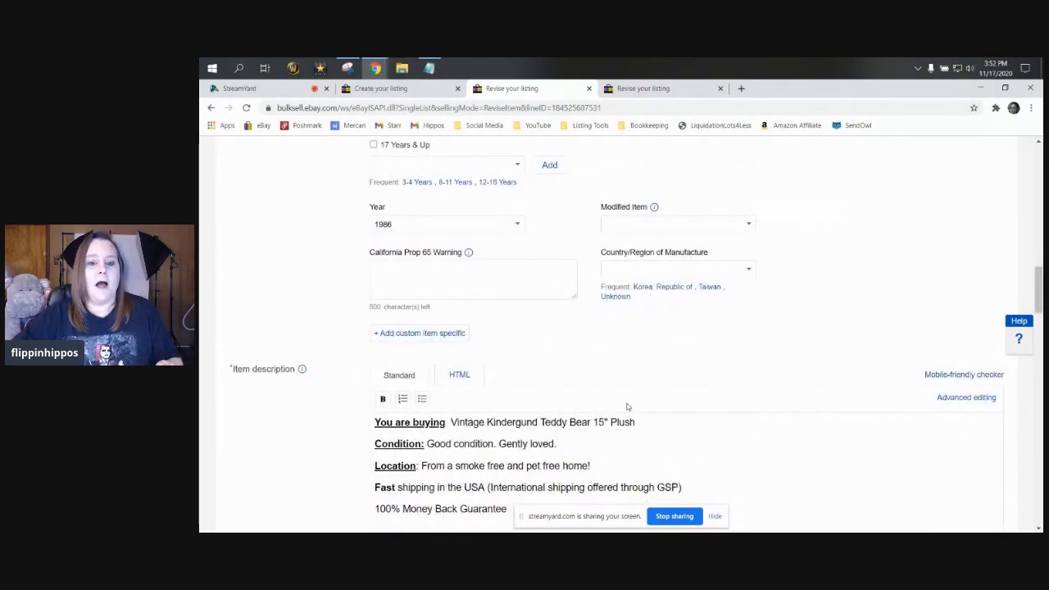
- Open eBay Seller Hub in a new browser tab and bring up the active listings
{"action": "left_click", "coordinate": [741, 88]}
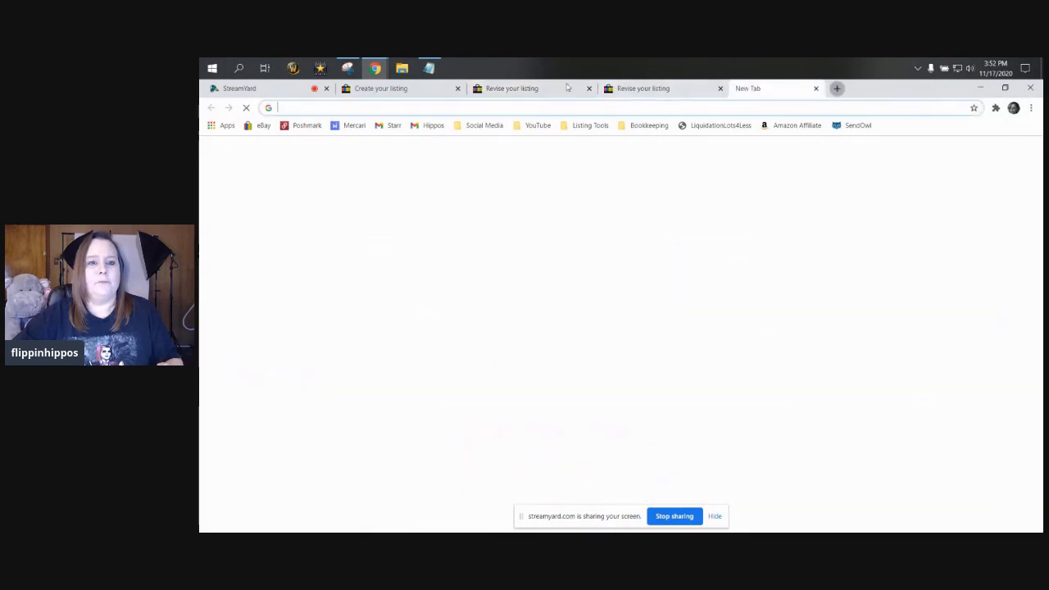
{"action": "left_click", "coordinate": [261, 125]}
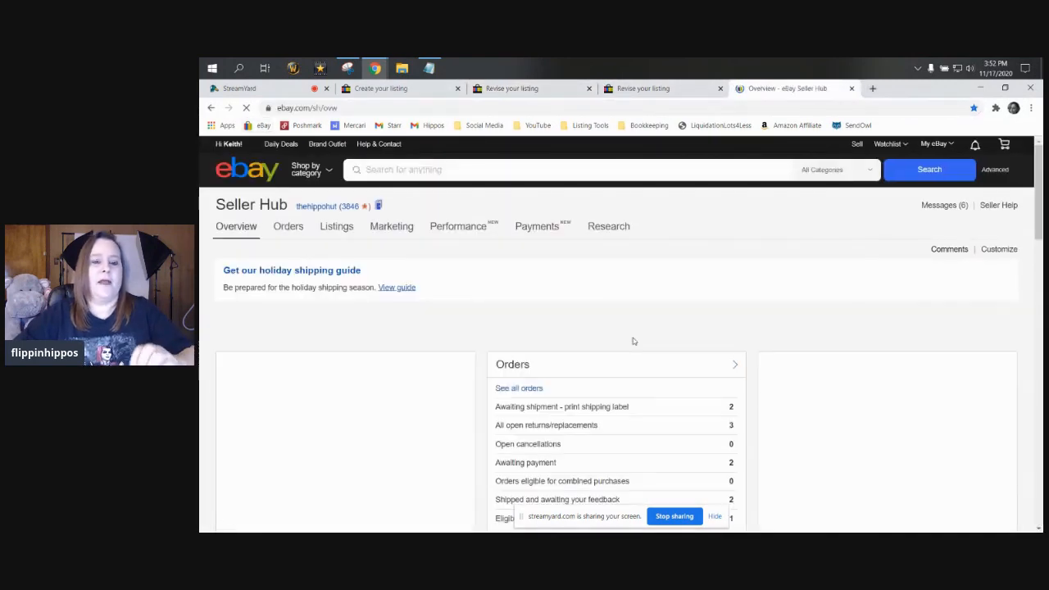
{"action": "mouse_move", "coordinate": [340, 233]}
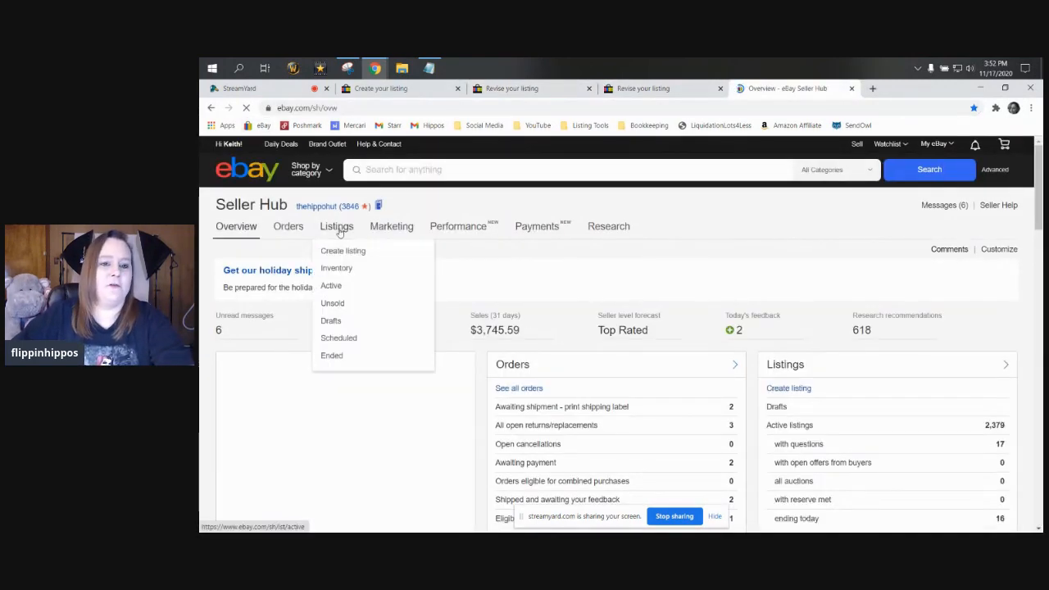
{"action": "left_click", "coordinate": [328, 286]}
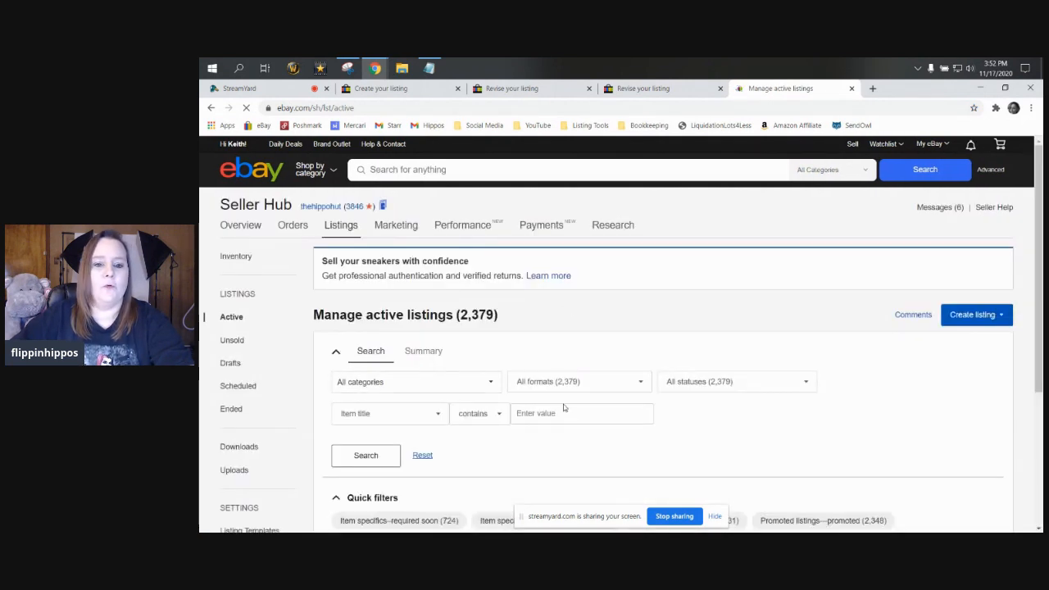
- Search the active listings for item titles containing "build a bear" and look through the matching listings
{"action": "left_click", "coordinate": [564, 413]}
{"action": "type", "text": "bu"}
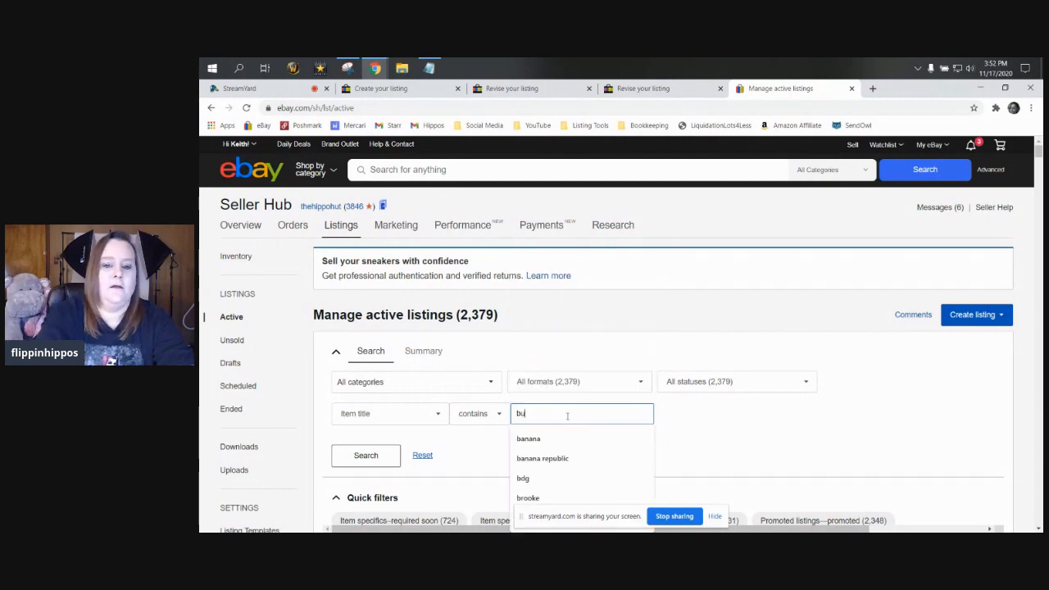
{"action": "type", "text": "ild a bea"}
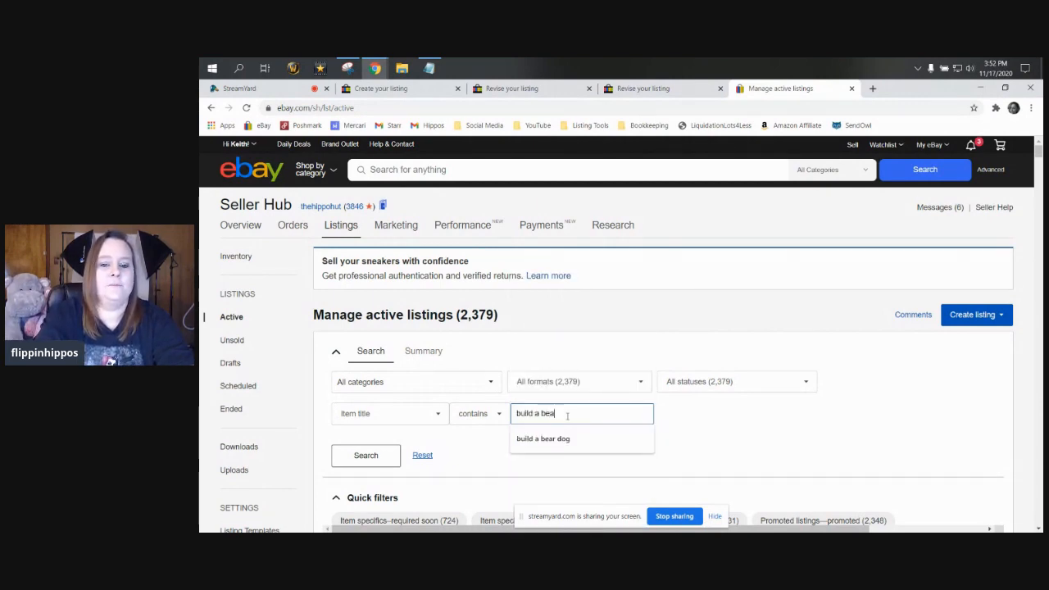
{"action": "type", "text": "r"}
{"action": "key", "text": "Return"}
{"action": "scroll", "coordinate": [518, 425], "scroll_direction": "down", "scroll_amount": 3}
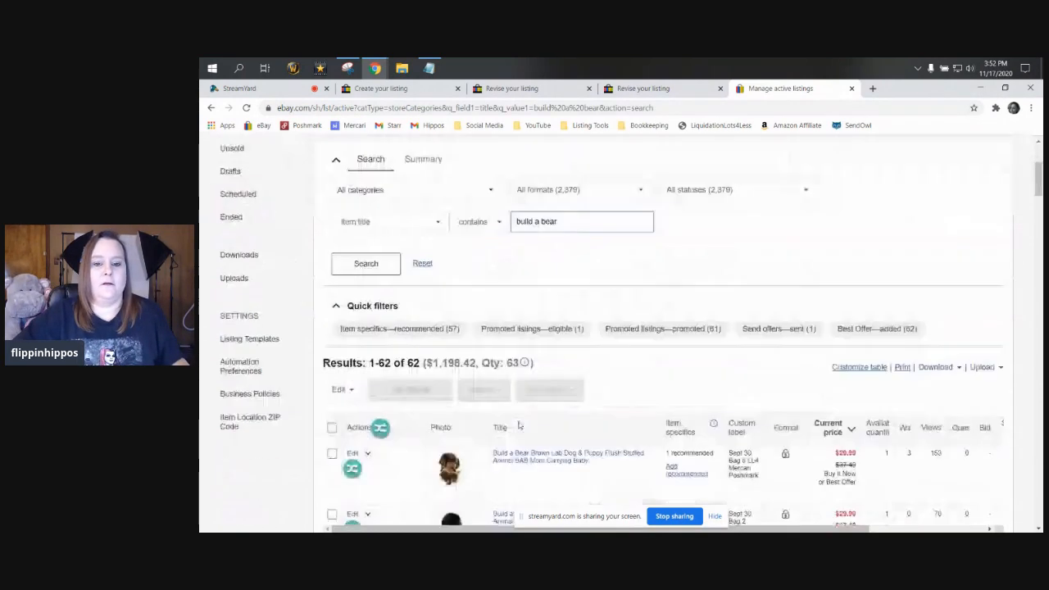
{"action": "scroll", "coordinate": [518, 425], "scroll_direction": "down", "scroll_amount": 2}
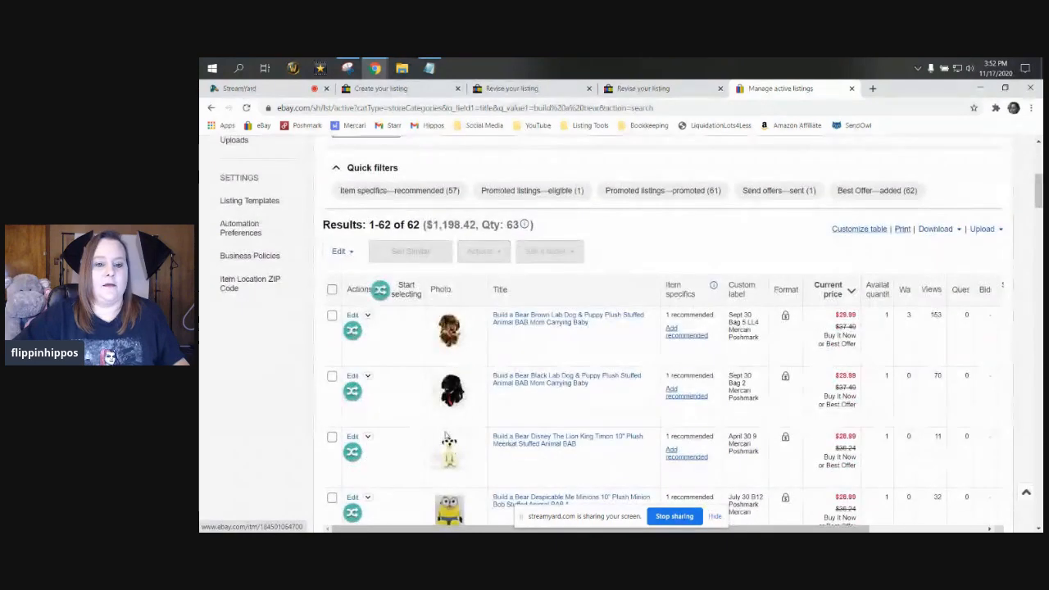
- Open the Build a Bear Brown Lab Dog & Puppy listing for revision and examine its category, photos, item specifics and description
{"action": "left_click", "coordinate": [353, 317]}
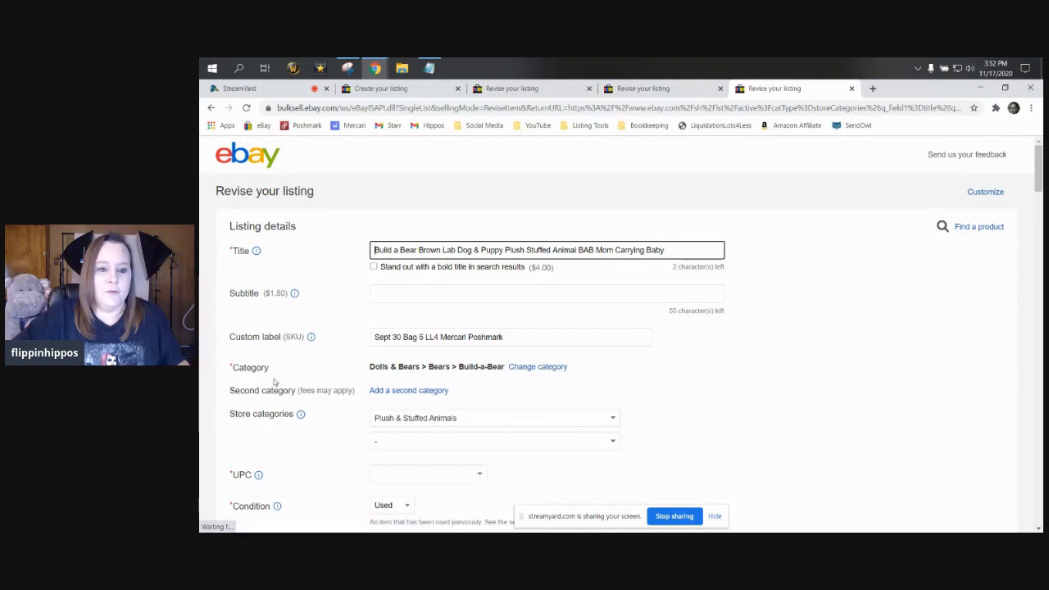
{"action": "scroll", "coordinate": [276, 382], "scroll_direction": "down", "scroll_amount": 1}
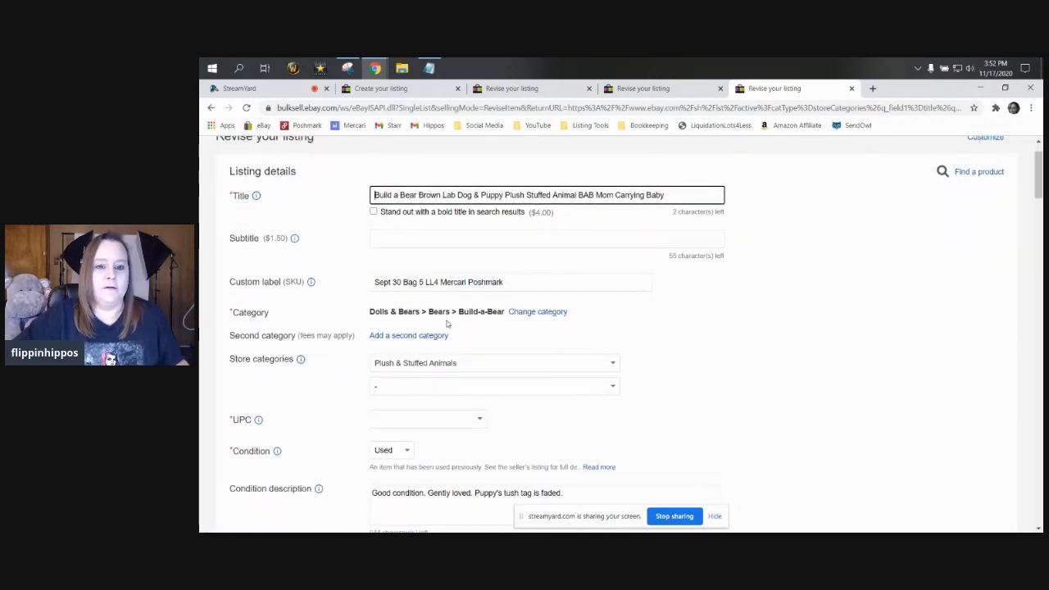
{"action": "scroll", "coordinate": [504, 330], "scroll_direction": "down", "scroll_amount": 10}
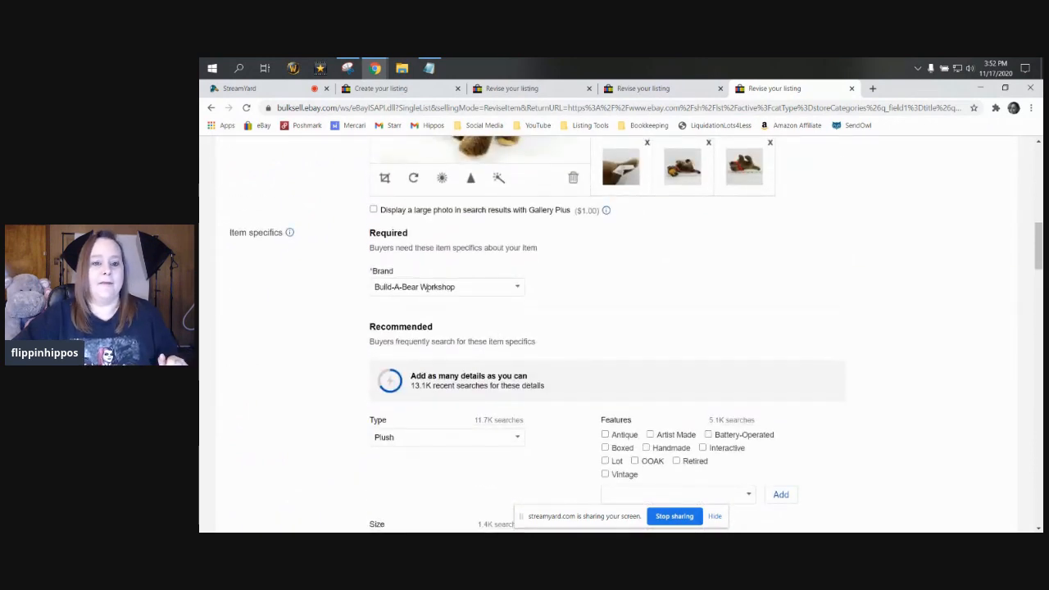
{"action": "scroll", "coordinate": [423, 289], "scroll_direction": "down", "scroll_amount": 2}
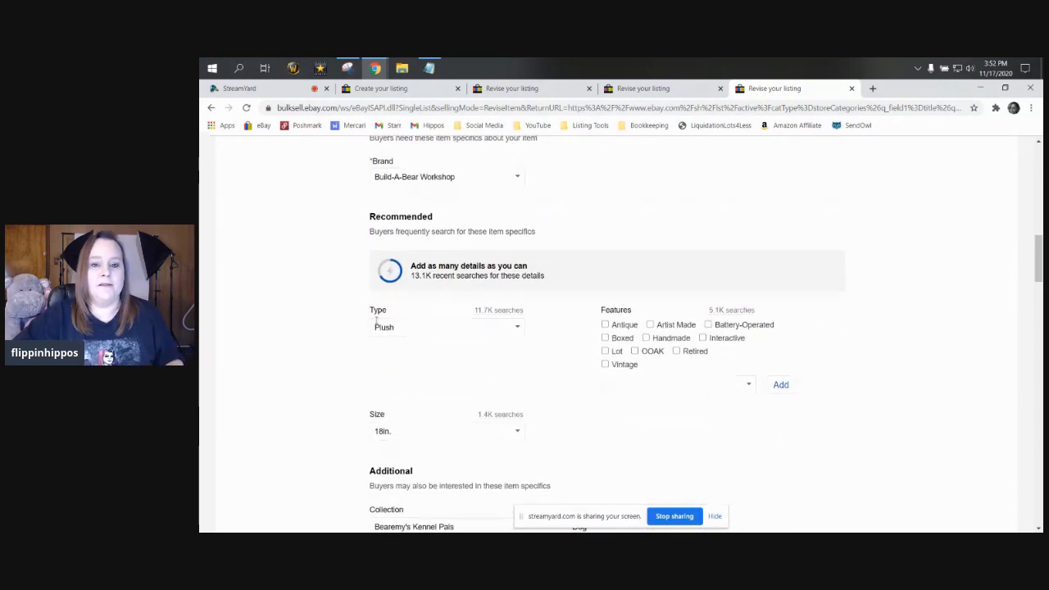
{"action": "scroll", "coordinate": [467, 382], "scroll_direction": "down", "scroll_amount": 1}
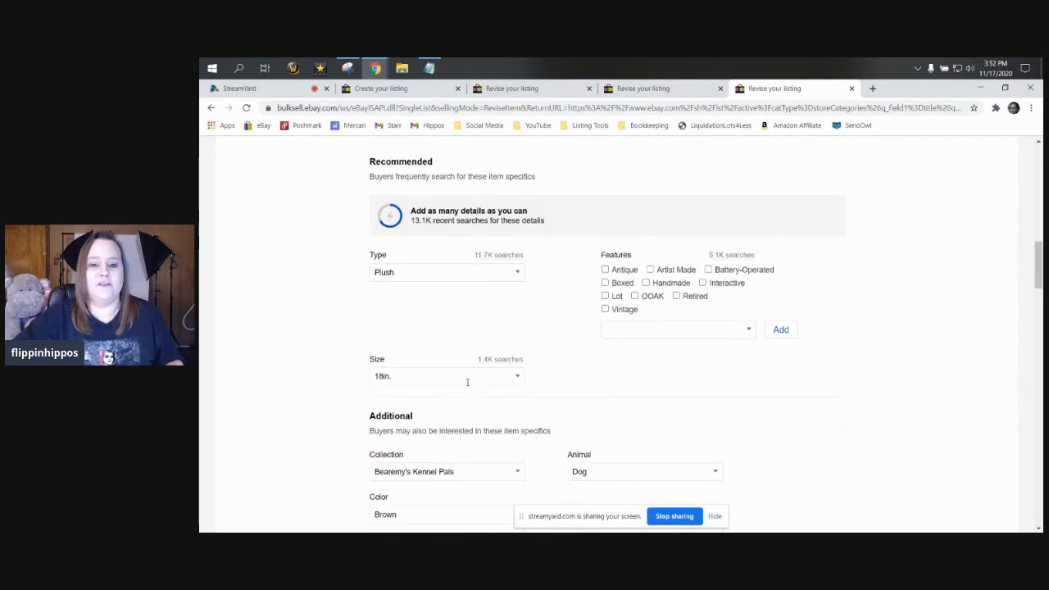
{"action": "scroll", "coordinate": [645, 328], "scroll_direction": "down", "scroll_amount": 2}
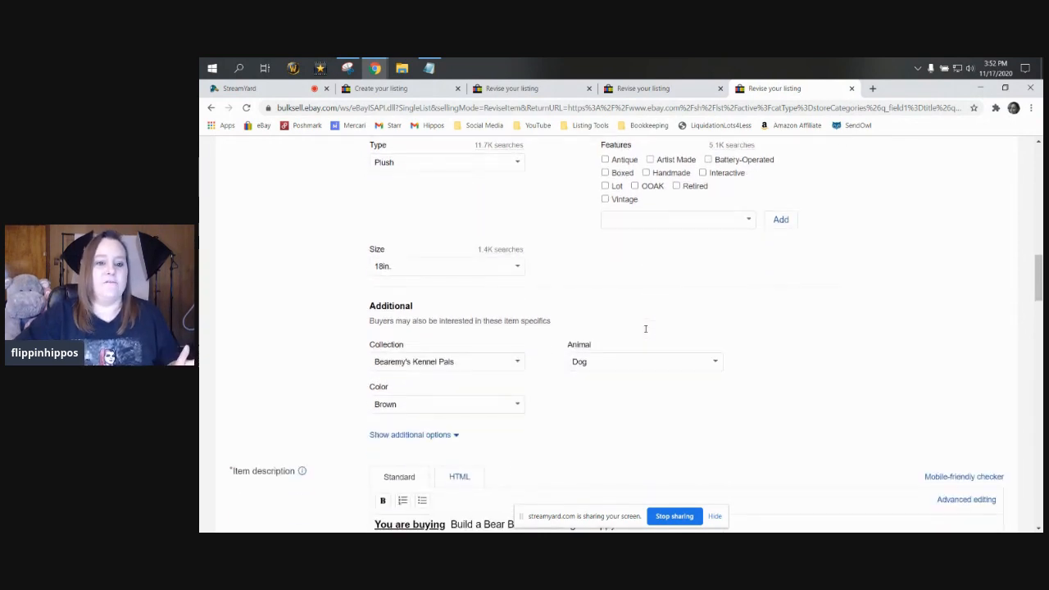
{"action": "scroll", "coordinate": [645, 332], "scroll_direction": "down", "scroll_amount": 2}
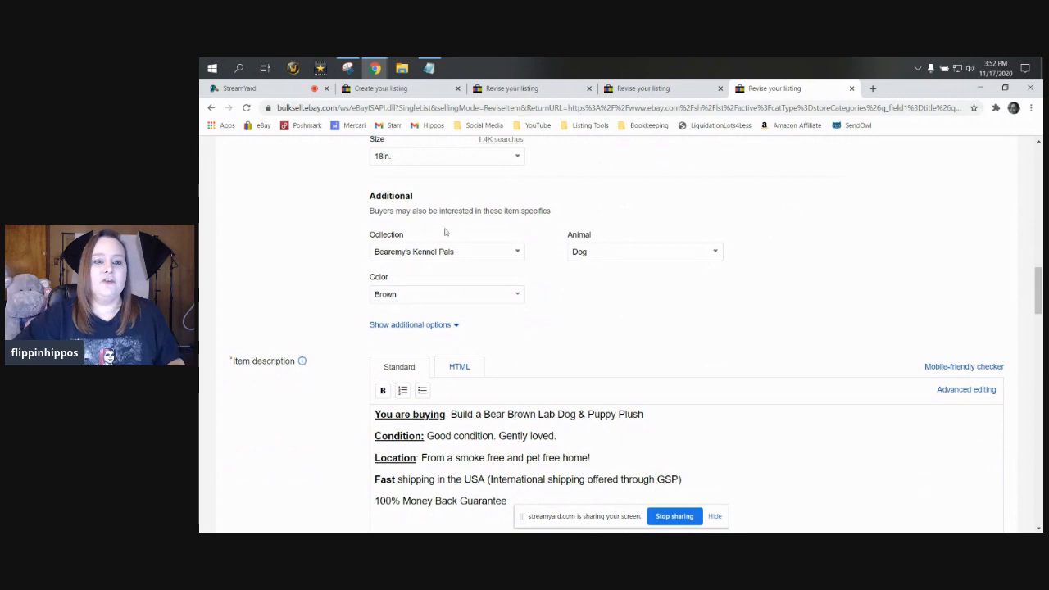
{"action": "scroll", "coordinate": [602, 407], "scroll_direction": "up", "scroll_amount": 12}
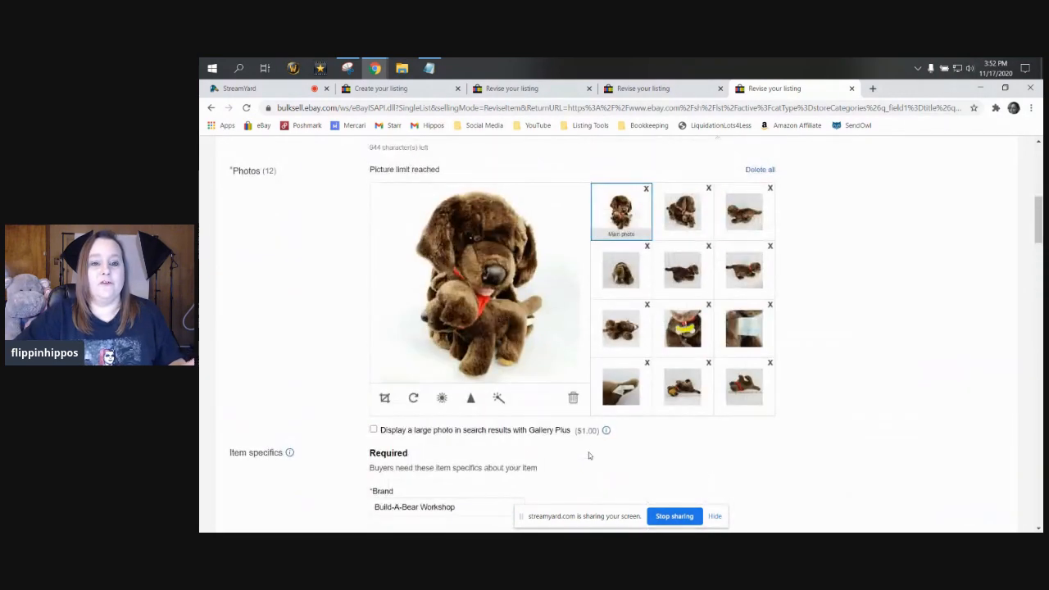
{"action": "scroll", "coordinate": [589, 453], "scroll_direction": "down", "scroll_amount": 6}
{"action": "scroll", "coordinate": [589, 453], "scroll_direction": "down", "scroll_amount": 3}
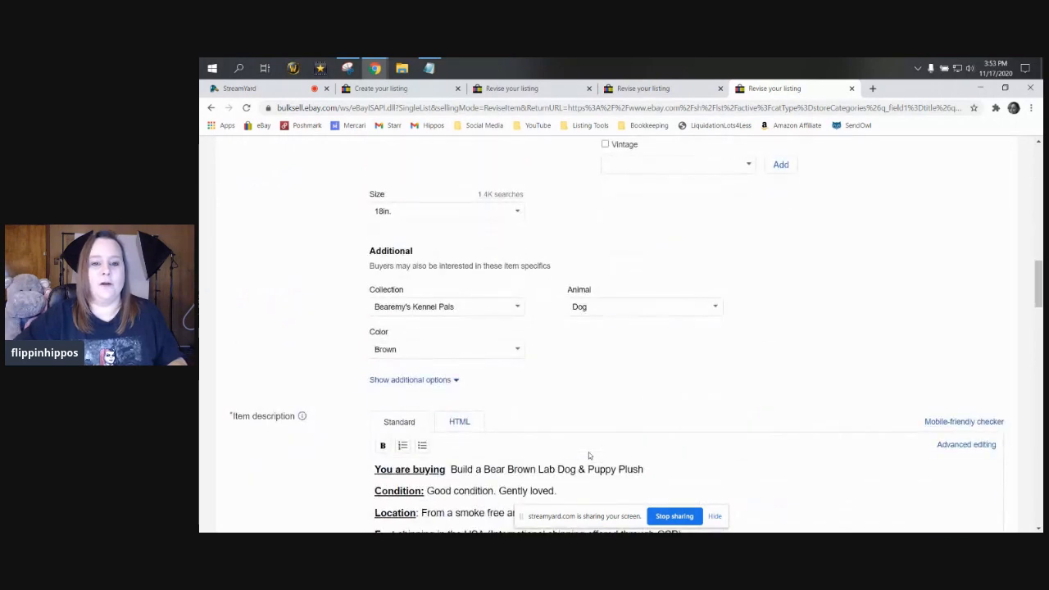
{"action": "scroll", "coordinate": [589, 452], "scroll_direction": "down", "scroll_amount": 3}
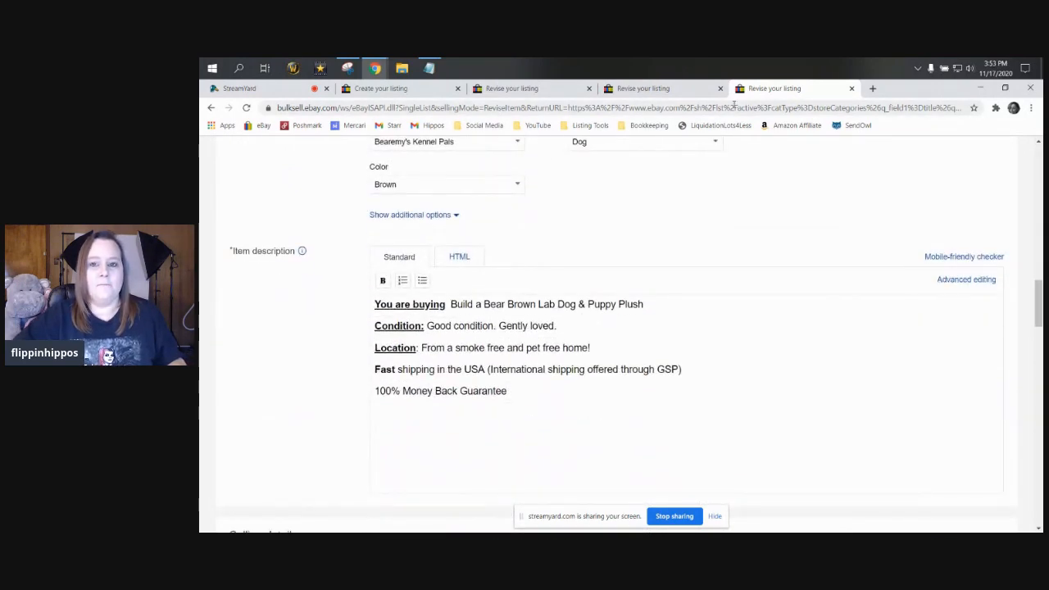
- Switch to the Haupt men's shirt listing and examine its photos, sleeve length options and the recommended specifics marked as required soon
{"action": "left_click", "coordinate": [685, 88]}
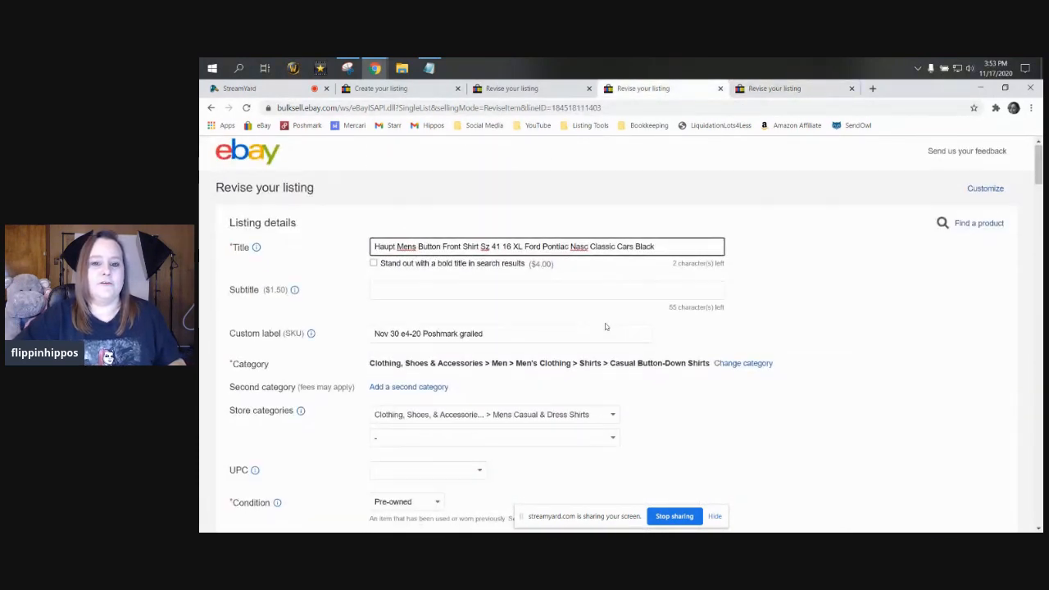
{"action": "scroll", "coordinate": [606, 328], "scroll_direction": "down", "scroll_amount": 5}
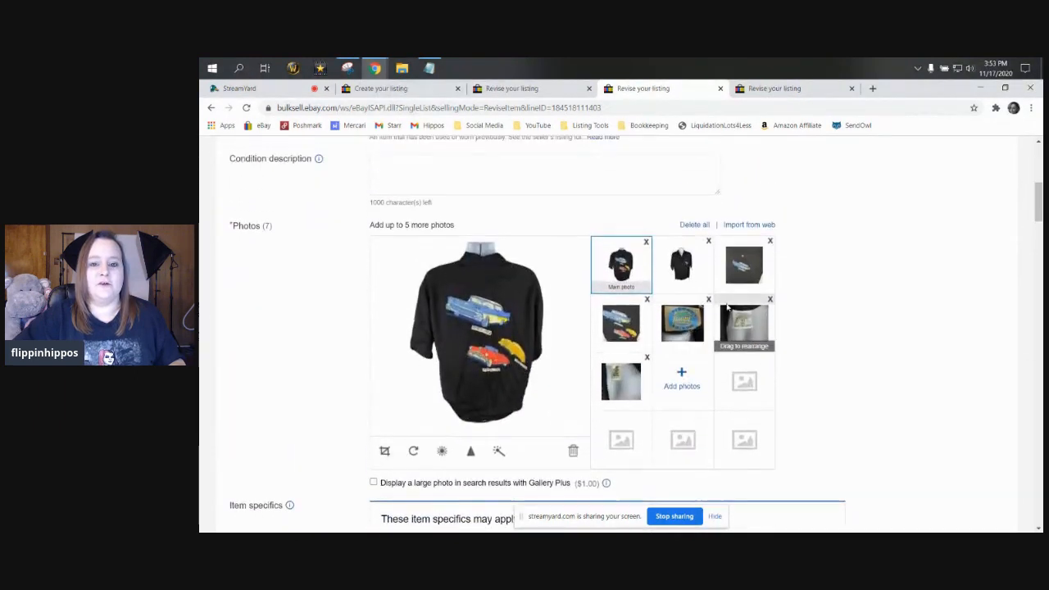
{"action": "scroll", "coordinate": [566, 348], "scroll_direction": "down", "scroll_amount": 4}
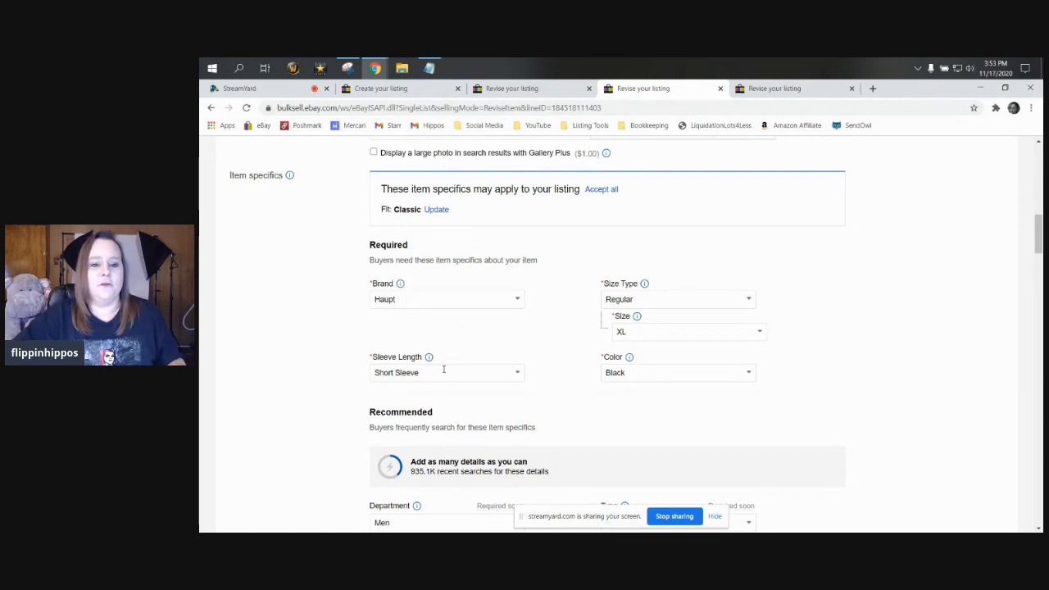
{"action": "left_click", "coordinate": [518, 373]}
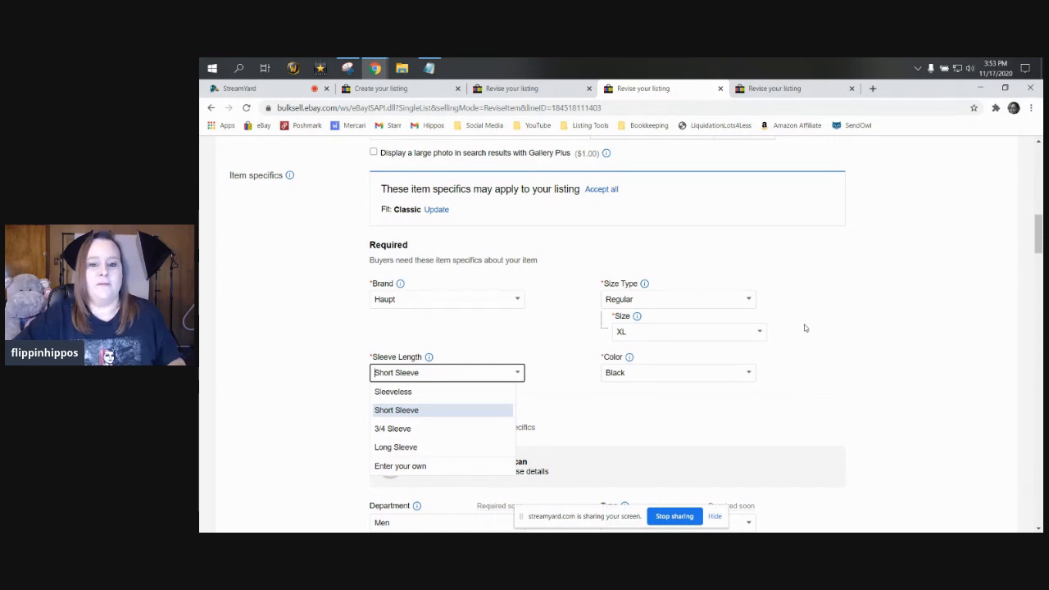
{"action": "left_click", "coordinate": [821, 325]}
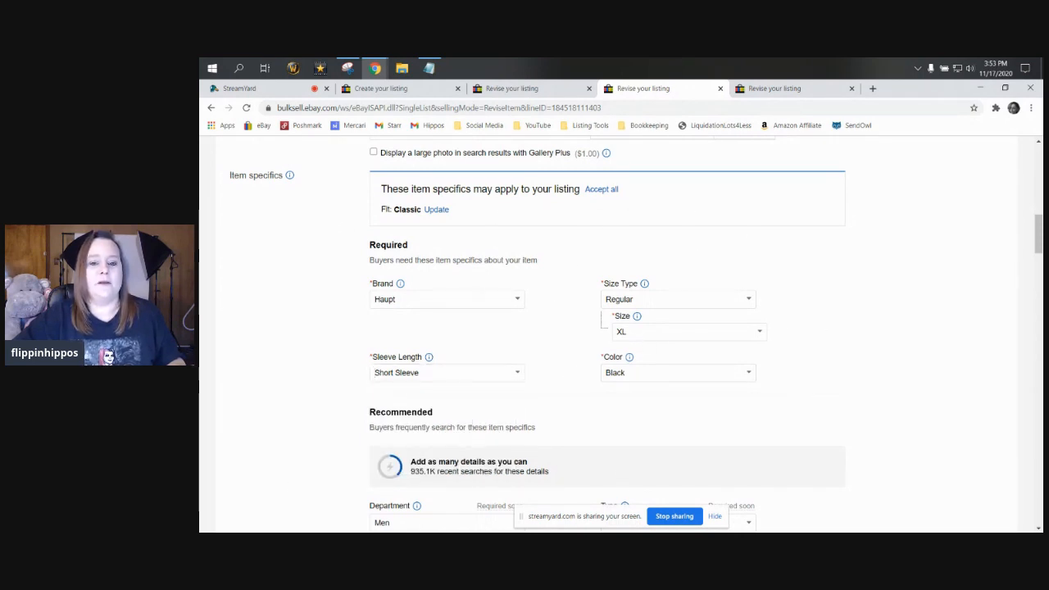
{"action": "scroll", "coordinate": [386, 472], "scroll_direction": "down", "scroll_amount": 3}
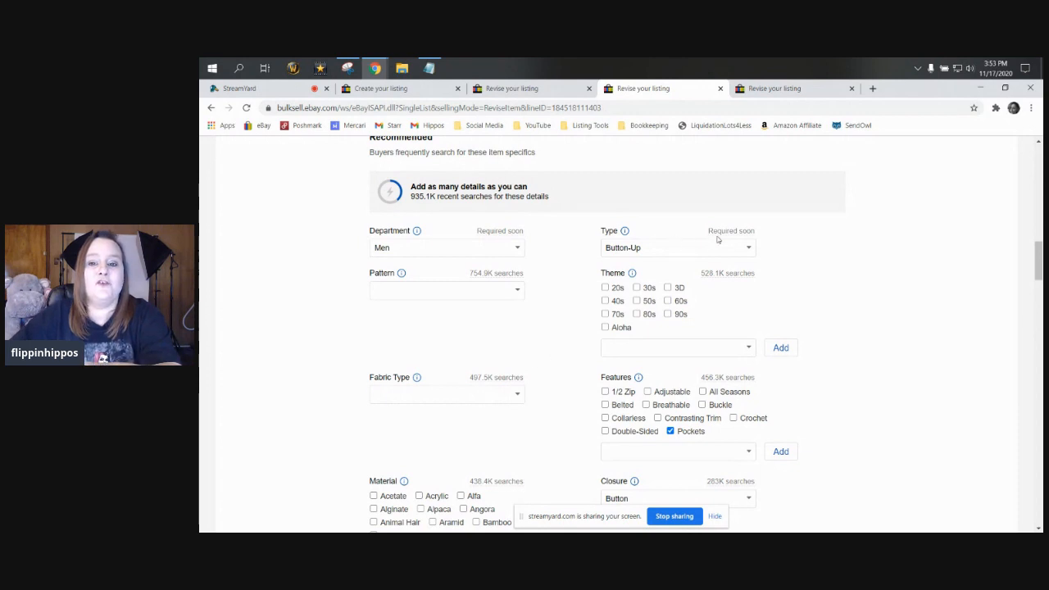
{"action": "left_click_drag", "start_coordinate": [708, 231], "coordinate": [757, 232]}
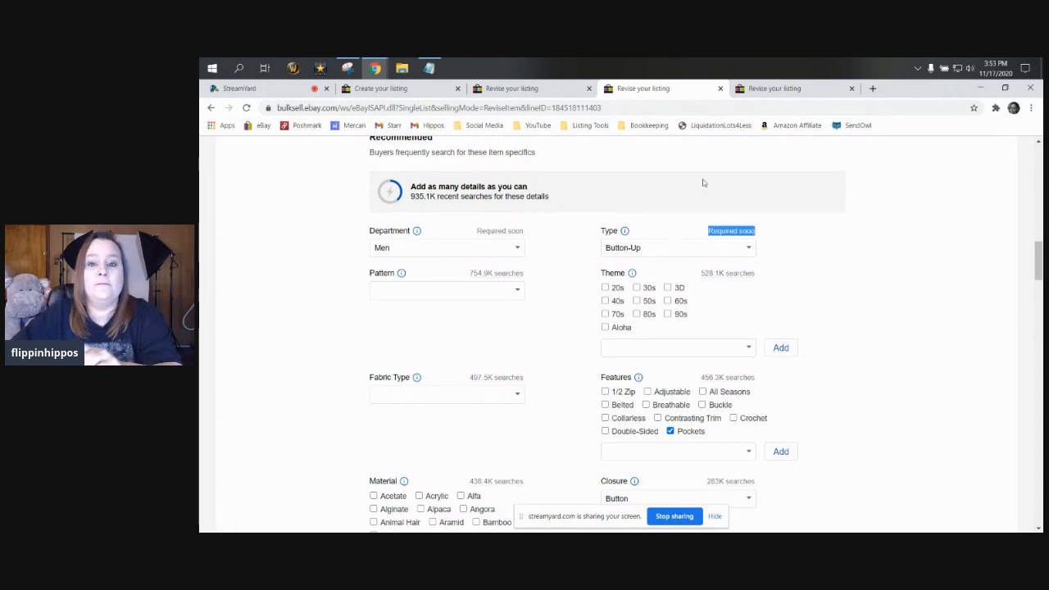
- Compare the item specifics in the new women's jeans listing with those in the Build a Bear listing
{"action": "left_click", "coordinate": [405, 90]}
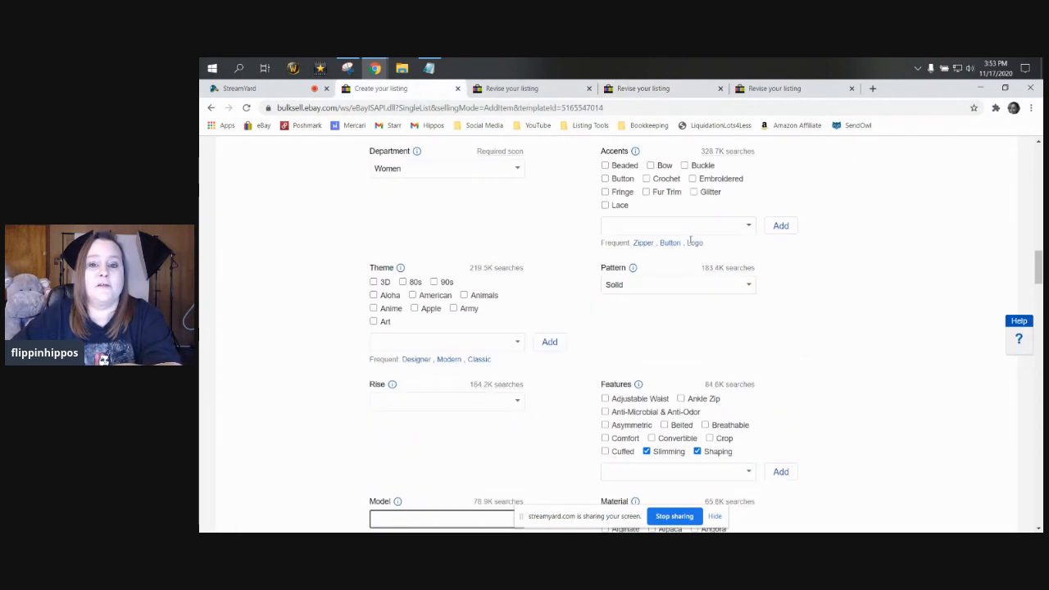
{"action": "scroll", "coordinate": [685, 244], "scroll_direction": "up", "scroll_amount": 6}
{"action": "scroll", "coordinate": [670, 295], "scroll_direction": "down", "scroll_amount": 2}
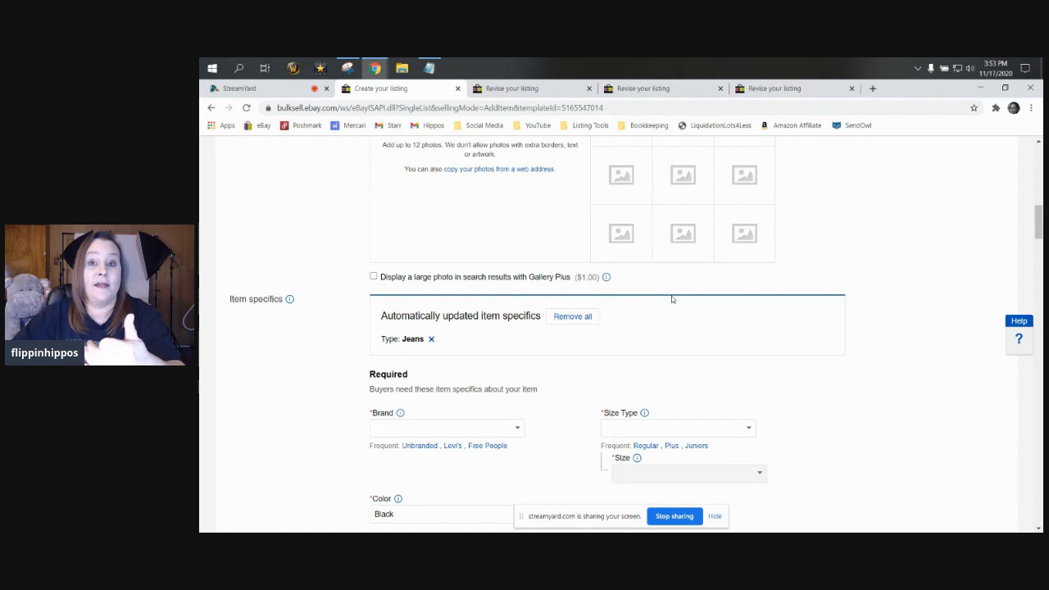
{"action": "left_click", "coordinate": [767, 95]}
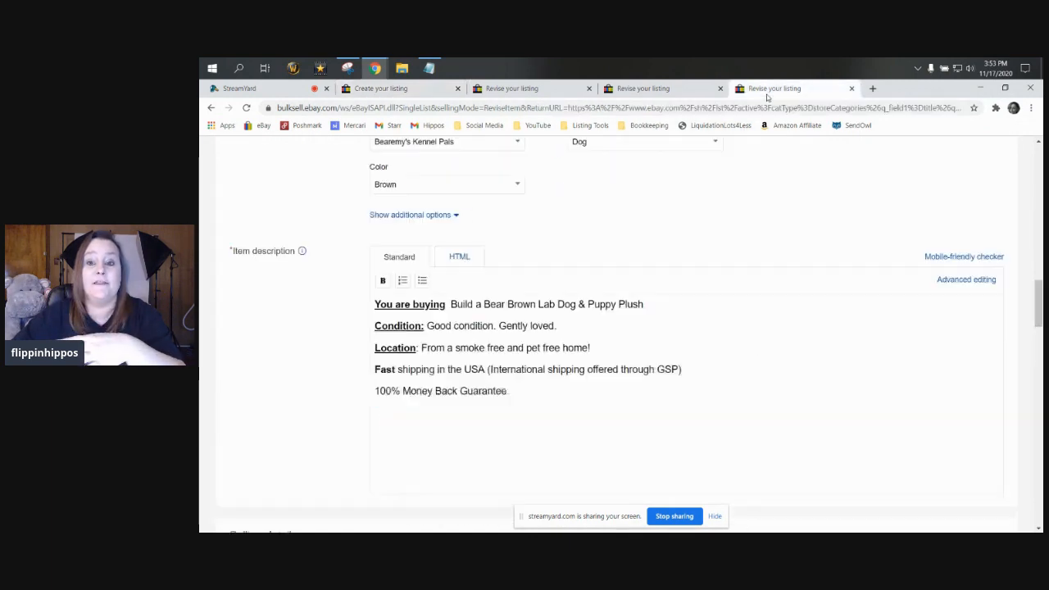
{"action": "scroll", "coordinate": [728, 228], "scroll_direction": "up", "scroll_amount": 4}
- Return to the Haupt shirt listing and add Cars as a theme in its recommended item specifics
{"action": "left_click", "coordinate": [702, 93]}
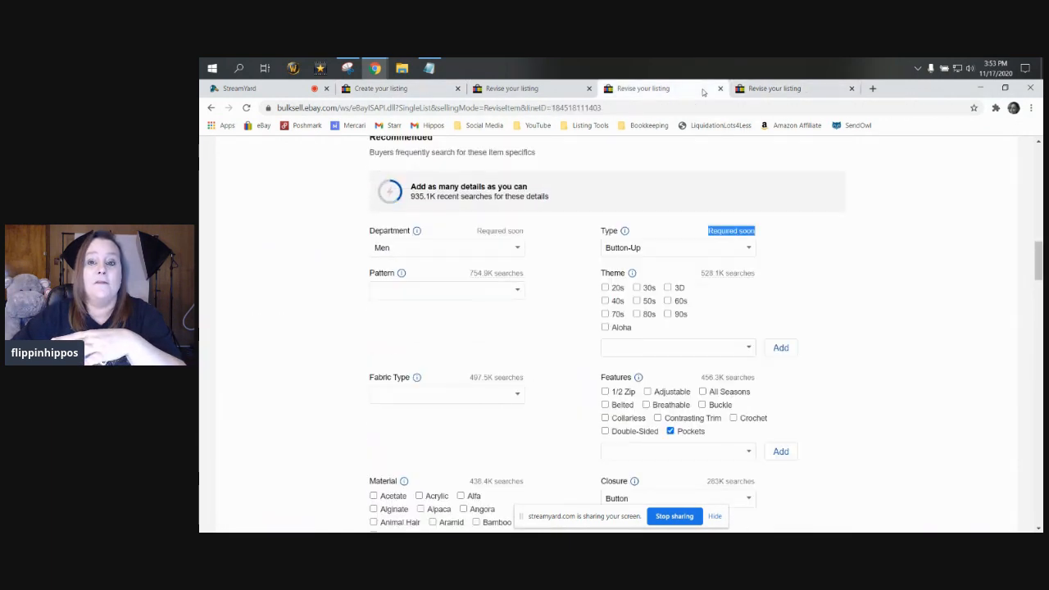
{"action": "left_click", "coordinate": [749, 249]}
{"action": "left_click", "coordinate": [810, 253]}
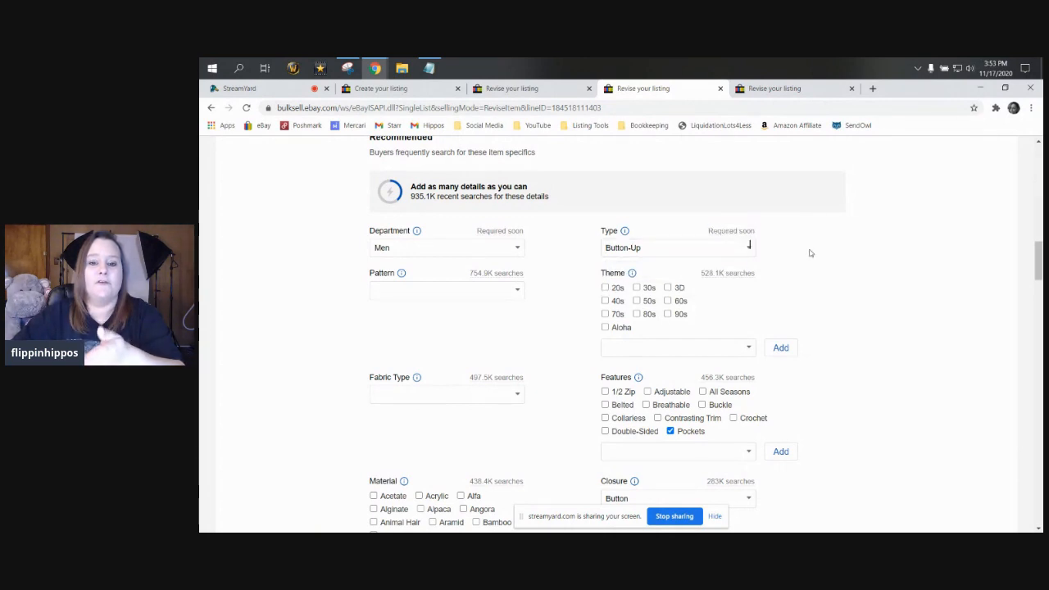
{"action": "scroll", "coordinate": [808, 255], "scroll_direction": "down", "scroll_amount": 2}
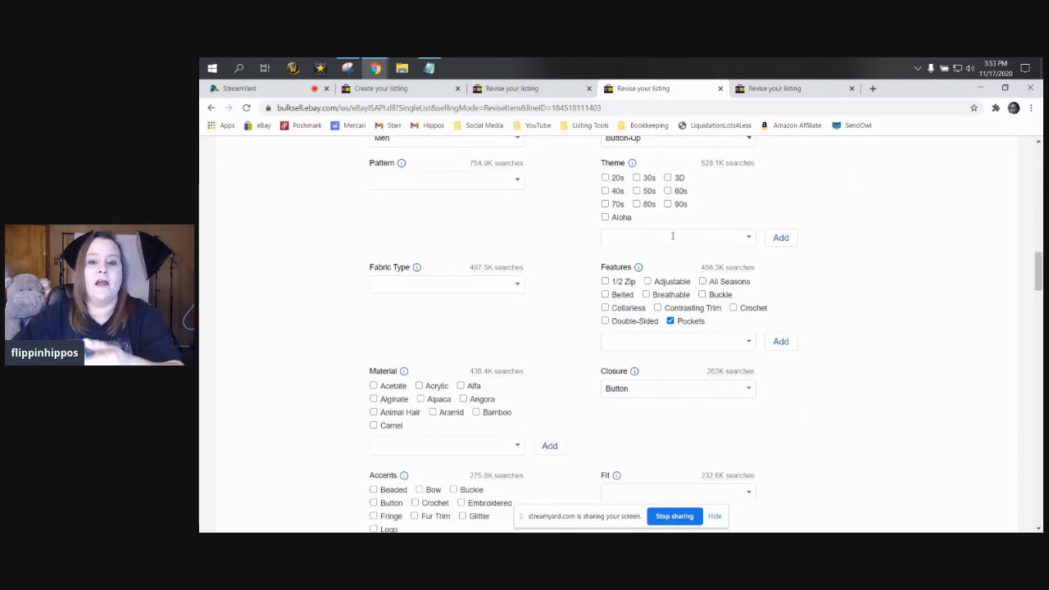
{"action": "left_click", "coordinate": [672, 236]}
{"action": "type", "text": "Cars"}
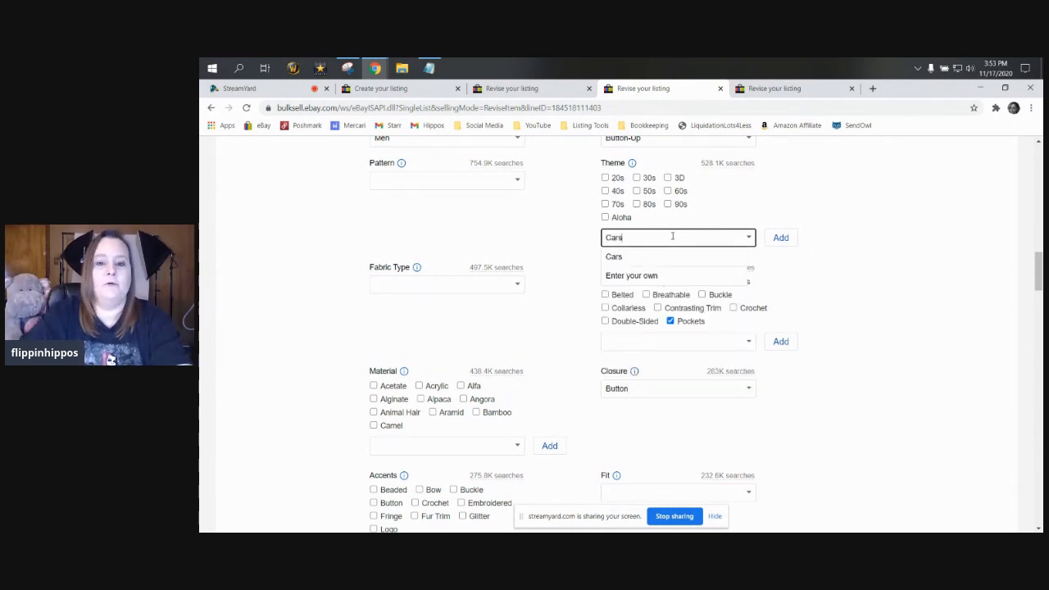
{"action": "left_click", "coordinate": [795, 240]}
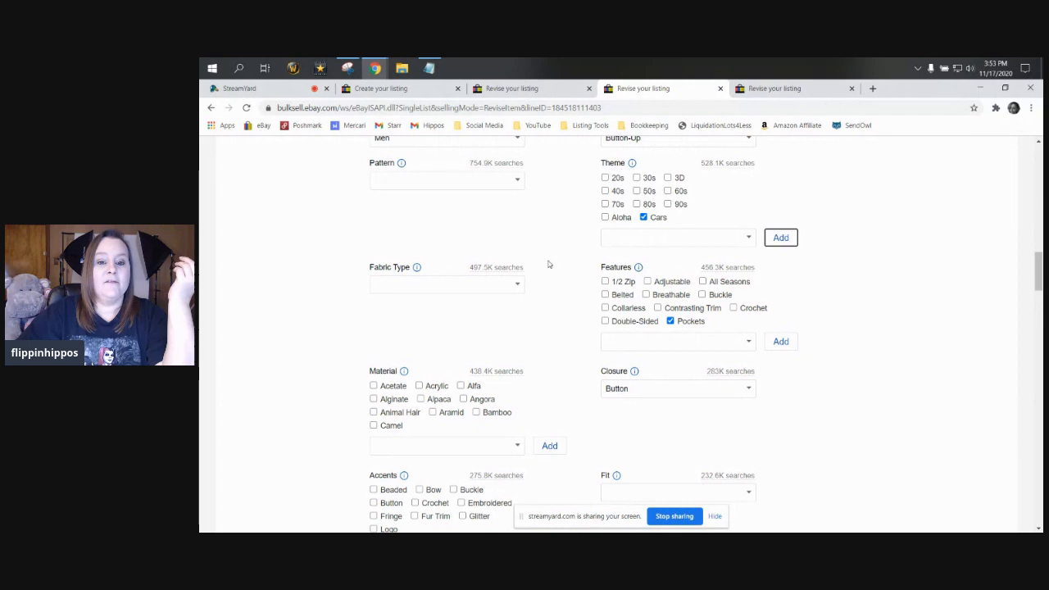
- Review the shirt's main photo and its required and recommended item specifics, including the available fabric types
{"action": "scroll", "coordinate": [529, 258], "scroll_direction": "up", "scroll_amount": 10}
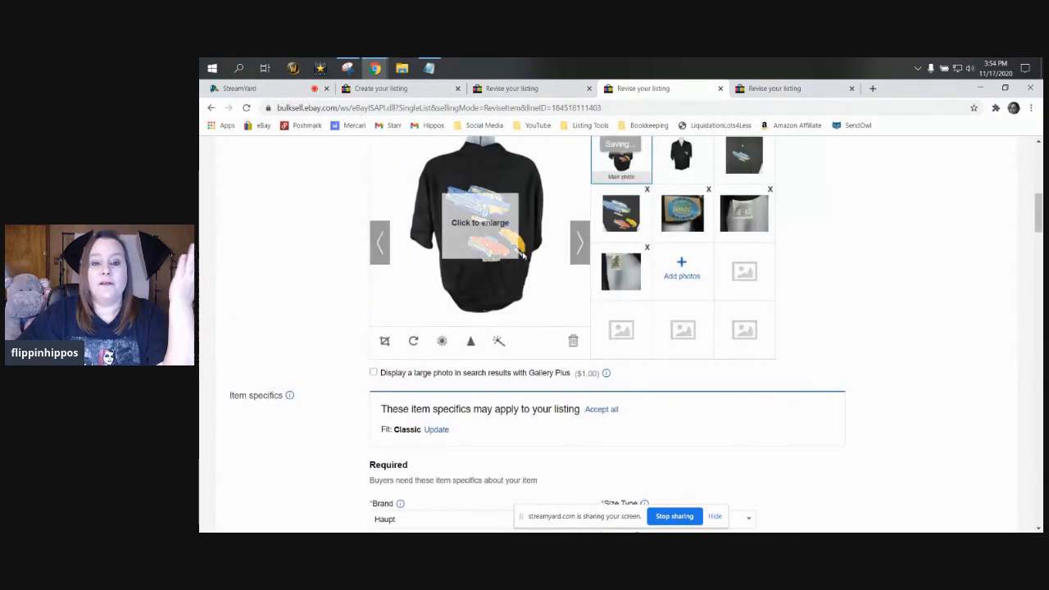
{"action": "scroll", "coordinate": [521, 255], "scroll_direction": "down", "scroll_amount": 1}
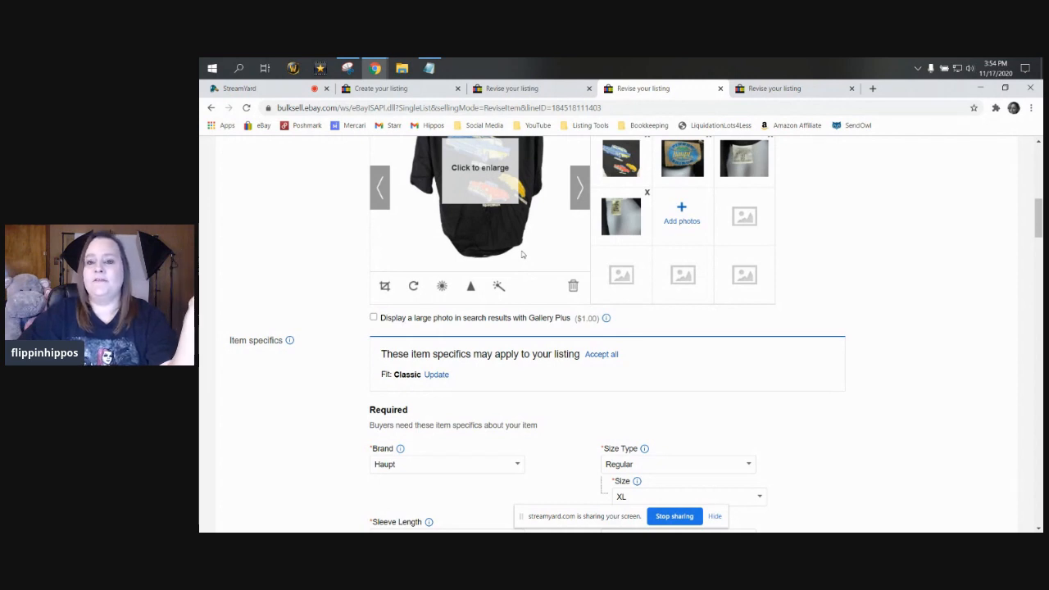
{"action": "scroll", "coordinate": [801, 346], "scroll_direction": "down", "scroll_amount": 3}
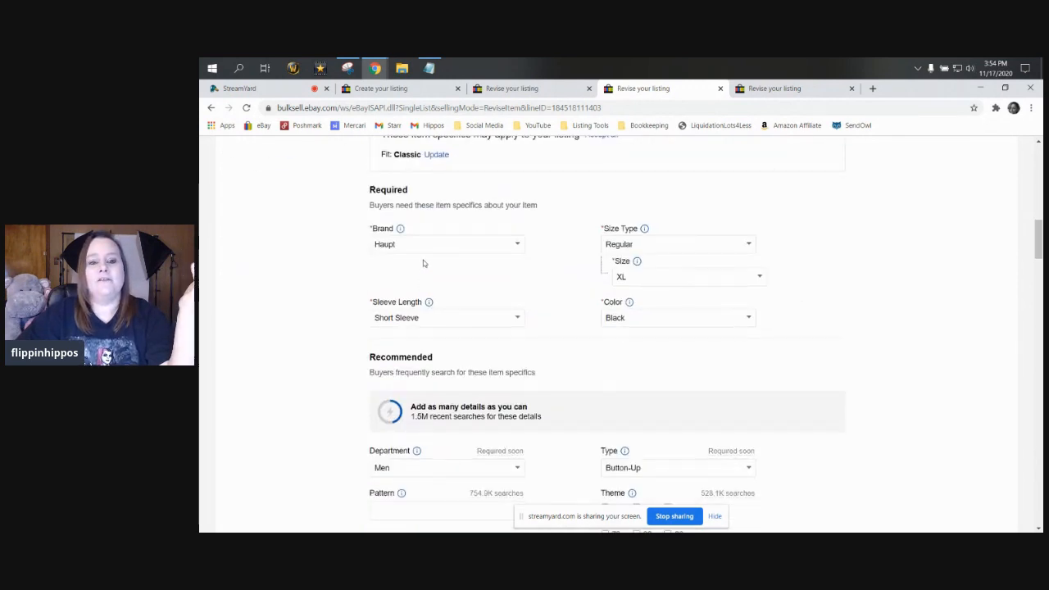
{"action": "scroll", "coordinate": [424, 263], "scroll_direction": "down", "scroll_amount": 3}
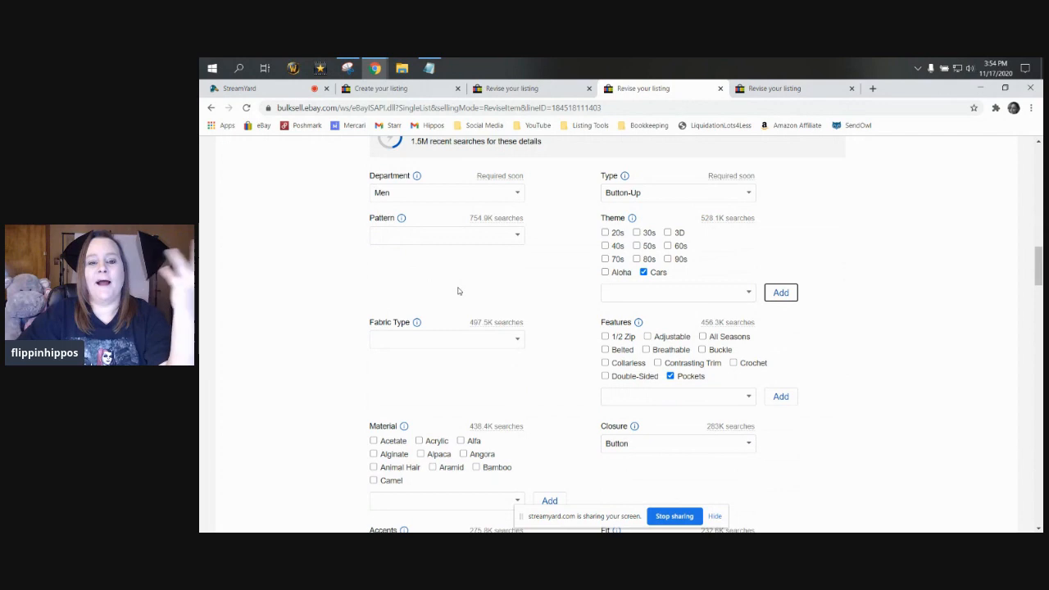
{"action": "scroll", "coordinate": [467, 284], "scroll_direction": "down", "scroll_amount": 1}
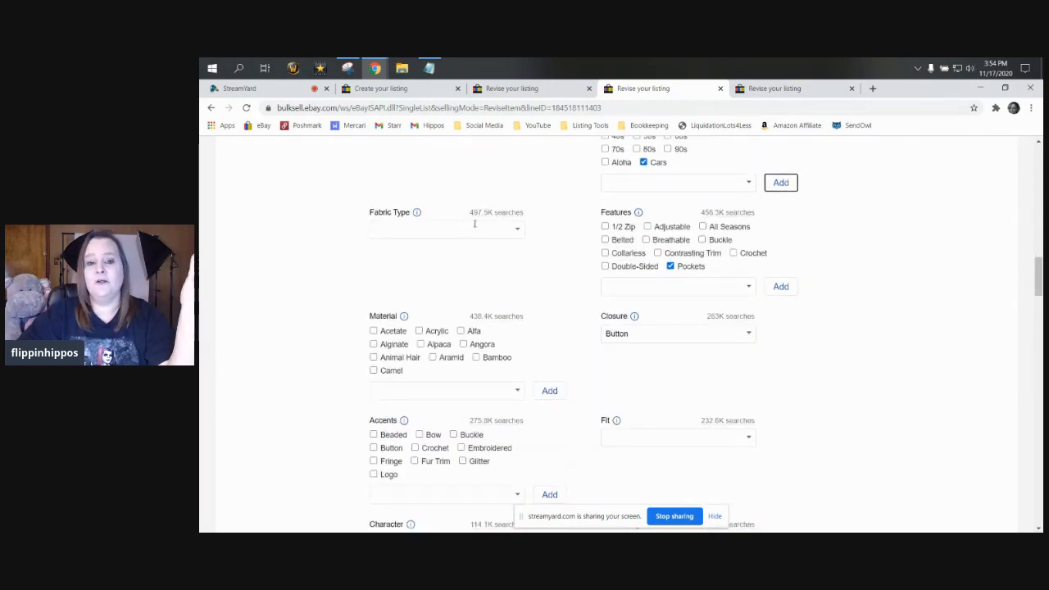
{"action": "left_click", "coordinate": [515, 233]}
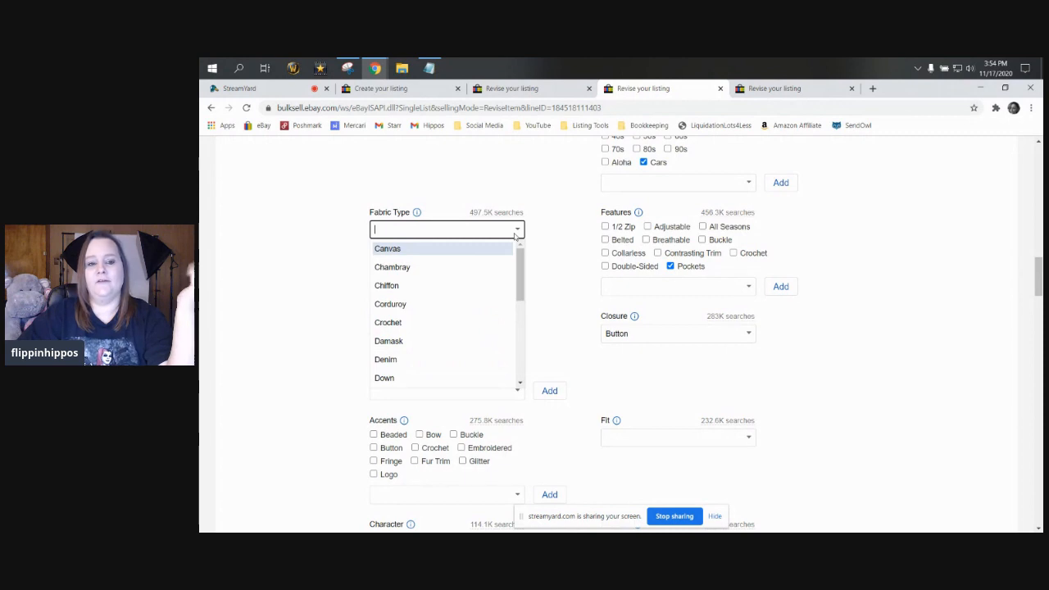
{"action": "left_click", "coordinate": [322, 297]}
{"action": "scroll", "coordinate": [443, 296], "scroll_direction": "down", "scroll_amount": 2}
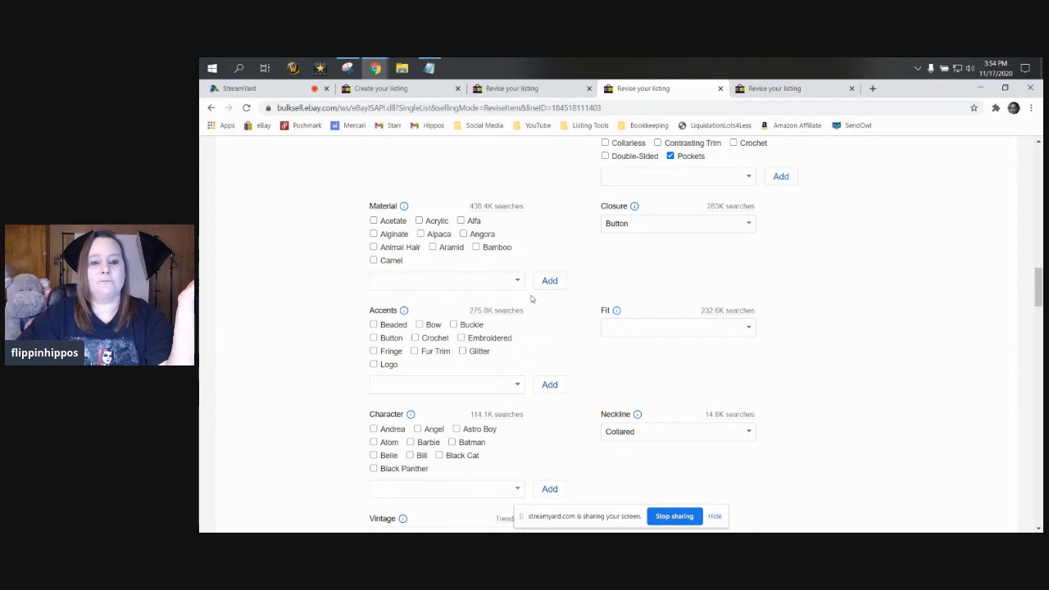
- Check the Haupt shirt's tag photos and add Rayon as a material in the recommended item specifics
{"action": "scroll", "coordinate": [531, 298], "scroll_direction": "up", "scroll_amount": 10}
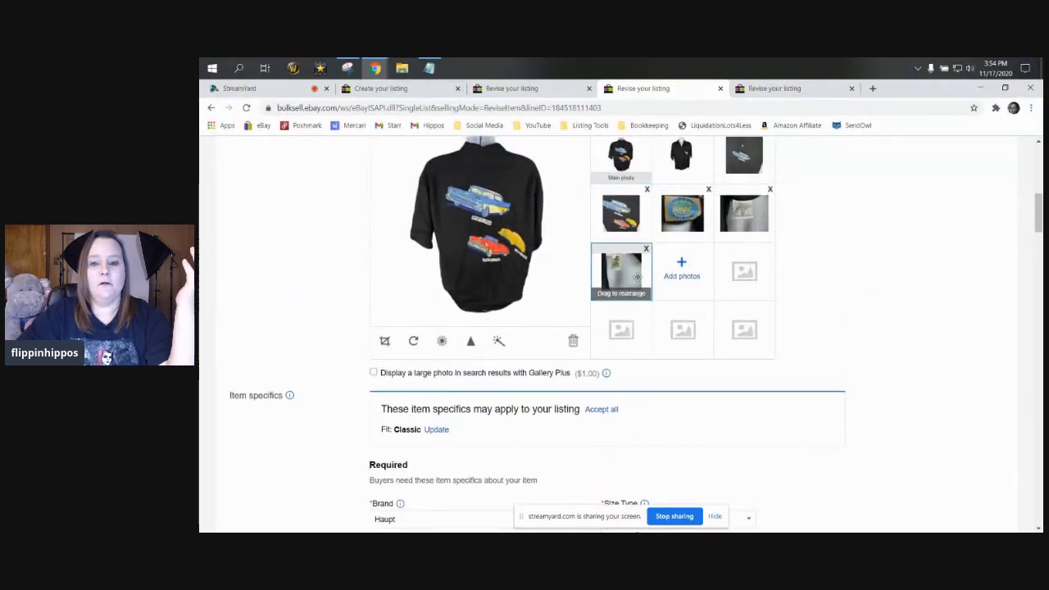
{"action": "left_click", "coordinate": [623, 278]}
{"action": "left_click", "coordinate": [743, 217]}
{"action": "scroll", "coordinate": [659, 244], "scroll_direction": "down", "scroll_amount": 5}
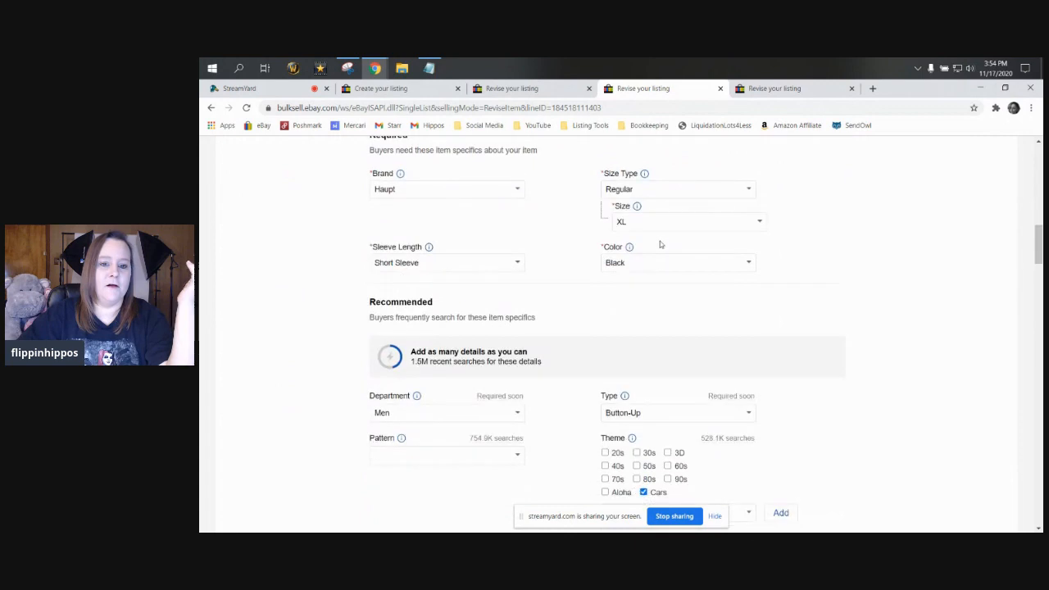
{"action": "scroll", "coordinate": [660, 244], "scroll_direction": "down", "scroll_amount": 10}
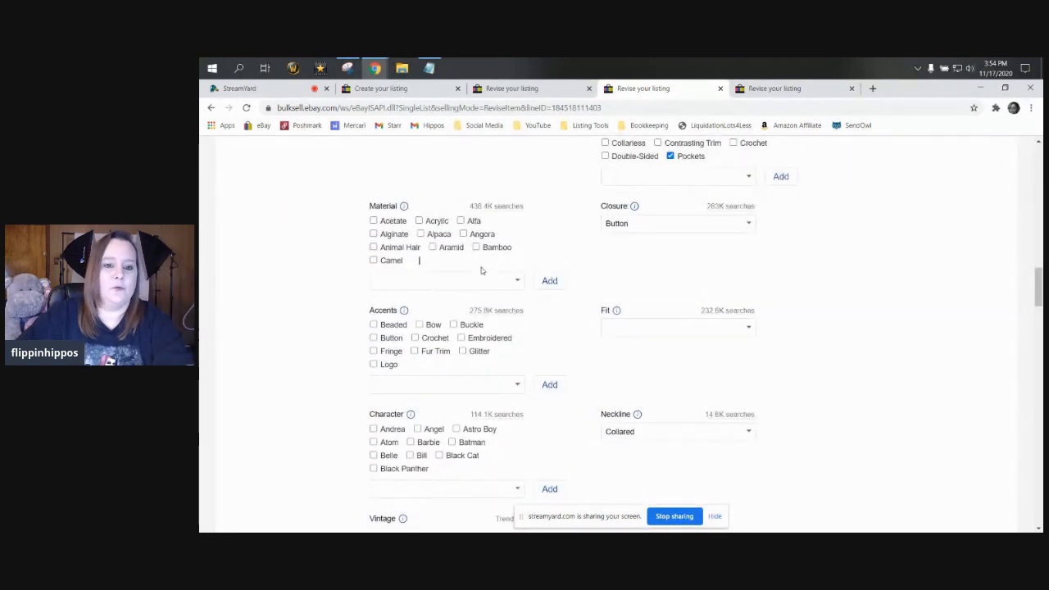
{"action": "left_click", "coordinate": [481, 281]}
{"action": "type", "text": "Rayon"}
{"action": "left_click", "coordinate": [558, 280]}
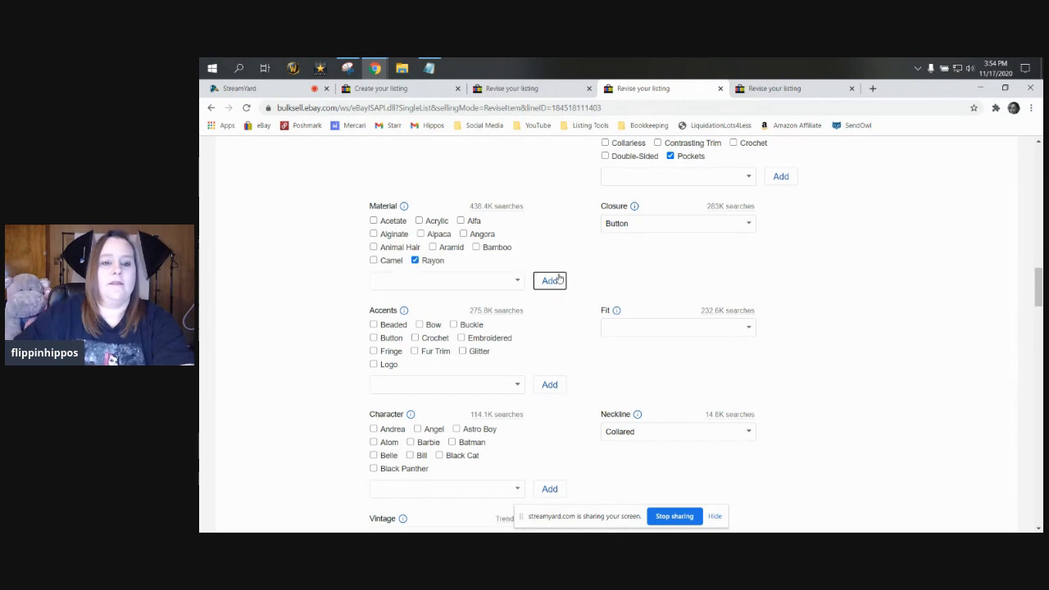
- Review the shirt's remaining item specifics, description and shipping details, and submit the listing update
{"action": "scroll", "coordinate": [547, 285], "scroll_direction": "down", "scroll_amount": 2}
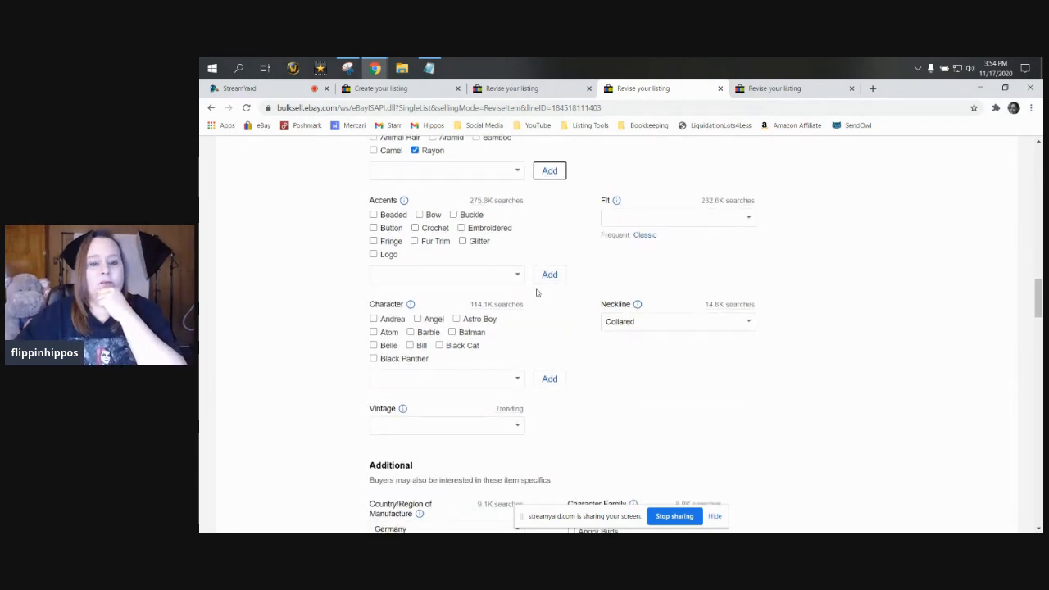
{"action": "scroll", "coordinate": [537, 293], "scroll_direction": "down", "scroll_amount": 2}
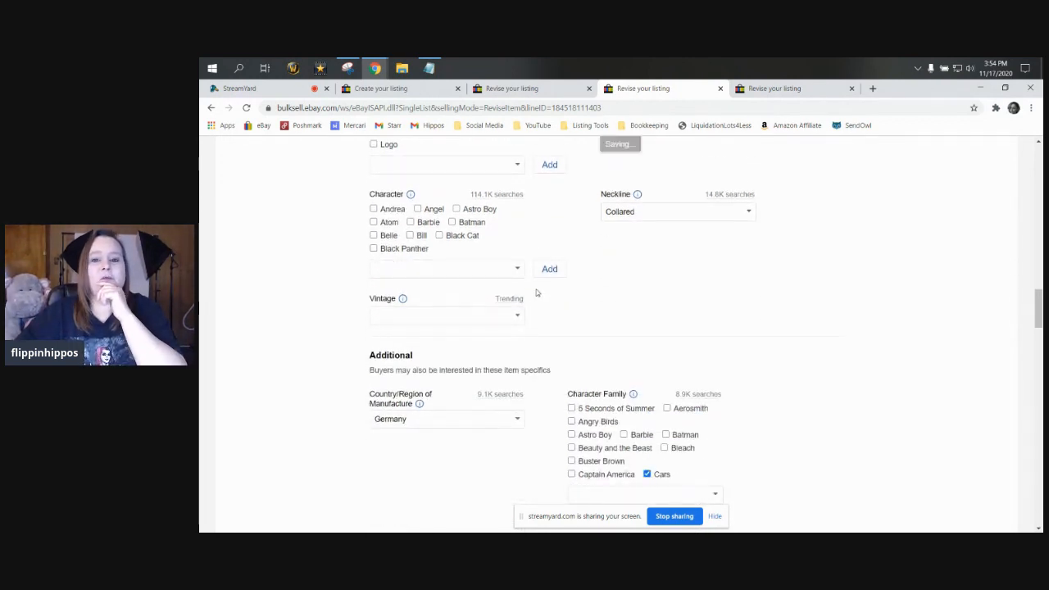
{"action": "scroll", "coordinate": [537, 292], "scroll_direction": "down", "scroll_amount": 2}
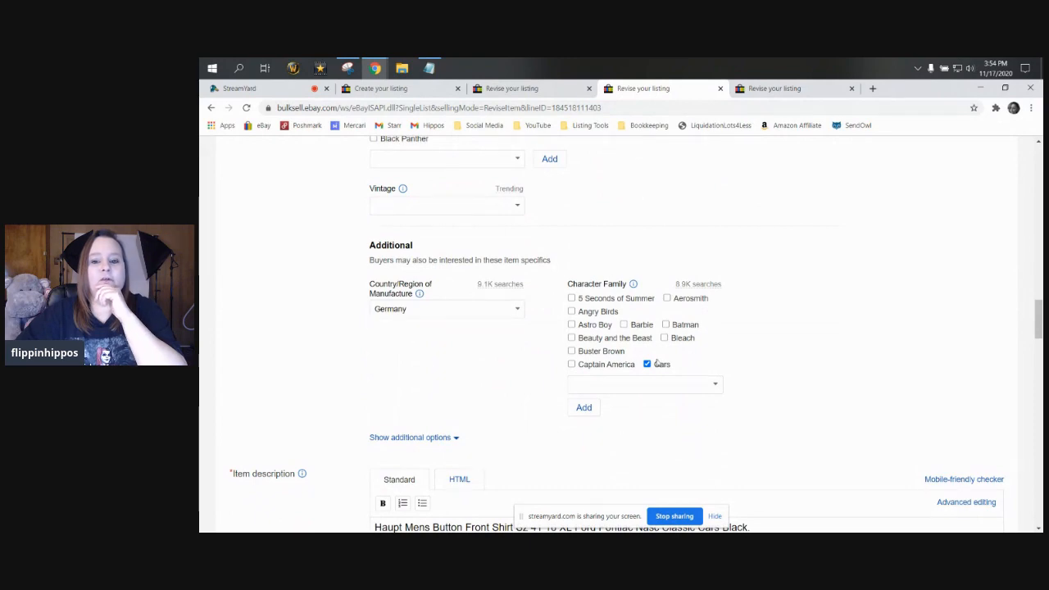
{"action": "scroll", "coordinate": [616, 418], "scroll_direction": "down", "scroll_amount": 3}
{"action": "scroll", "coordinate": [577, 382], "scroll_direction": "down", "scroll_amount": 5}
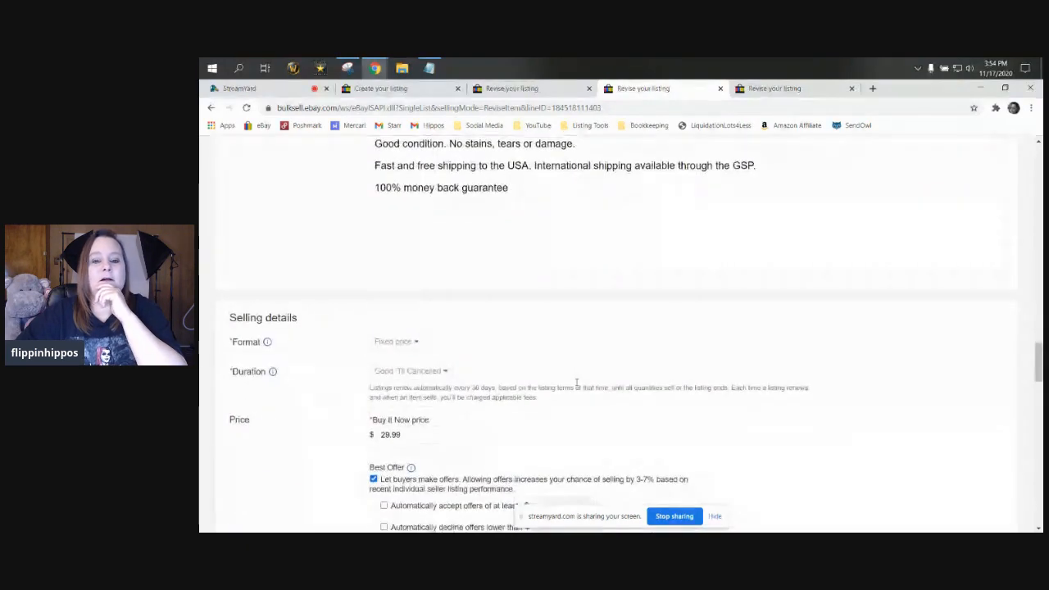
{"action": "scroll", "coordinate": [992, 414], "scroll_direction": "down", "scroll_amount": 5}
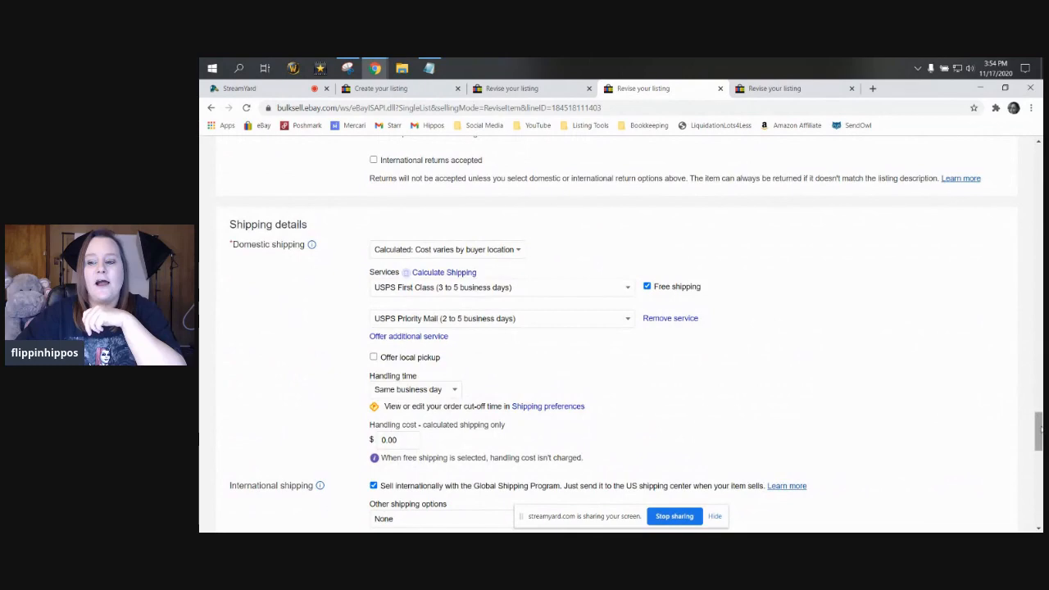
{"action": "left_click_drag", "start_coordinate": [1040, 425], "coordinate": [1039, 508]}
{"action": "left_click", "coordinate": [305, 486]}
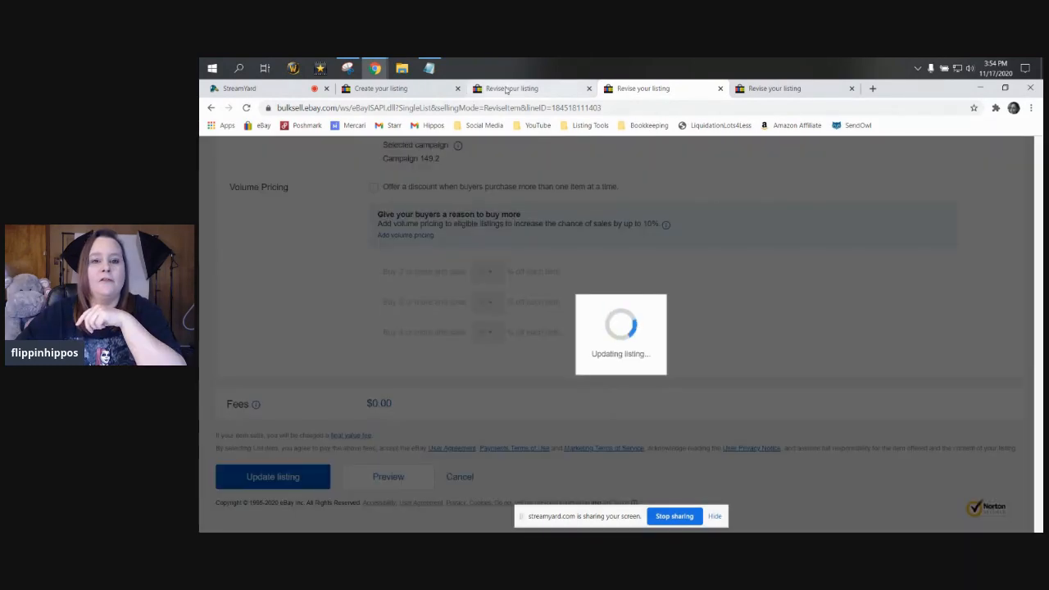
- Switch to the new women's jeans listing and examine its required, recommended and additional item specifics down to the custom specific option
{"action": "left_click", "coordinate": [402, 89]}
{"action": "scroll", "coordinate": [513, 367], "scroll_direction": "up", "scroll_amount": 3}
{"action": "scroll", "coordinate": [513, 366], "scroll_direction": "down", "scroll_amount": 9}
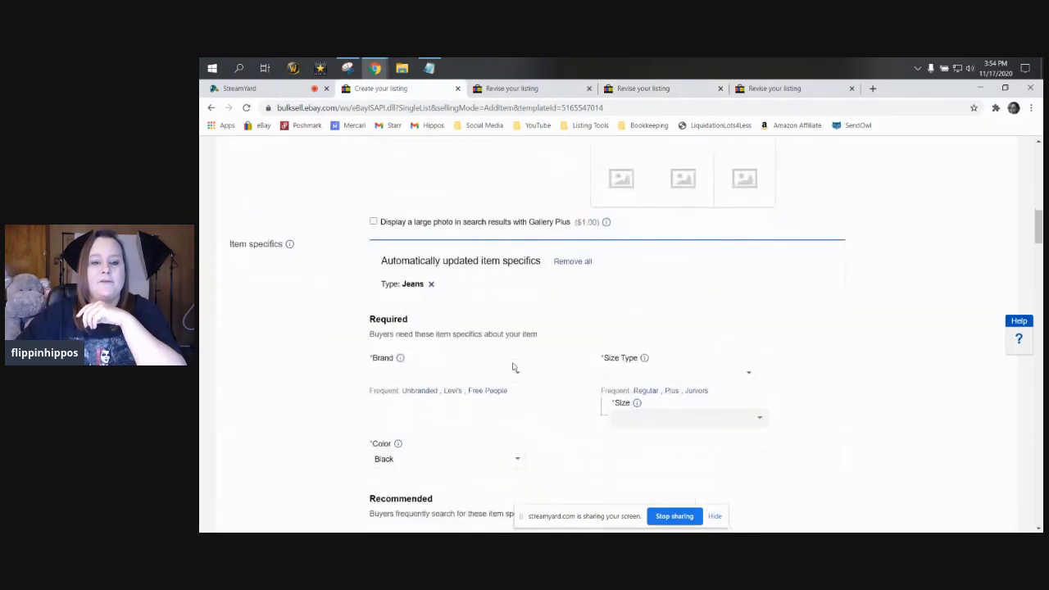
{"action": "scroll", "coordinate": [513, 368], "scroll_direction": "down", "scroll_amount": 6}
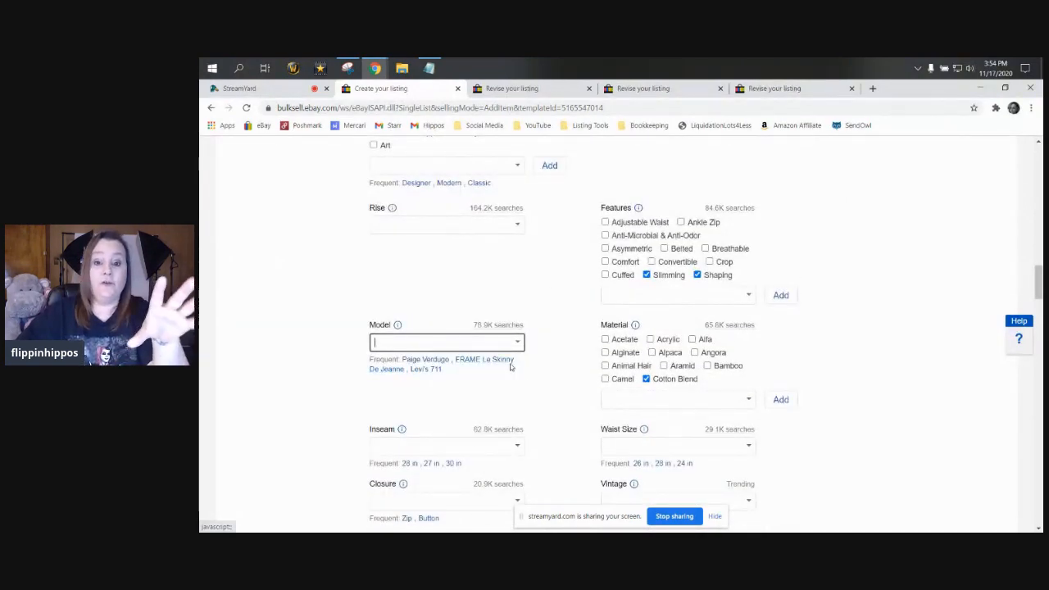
{"action": "scroll", "coordinate": [510, 367], "scroll_direction": "down", "scroll_amount": 8}
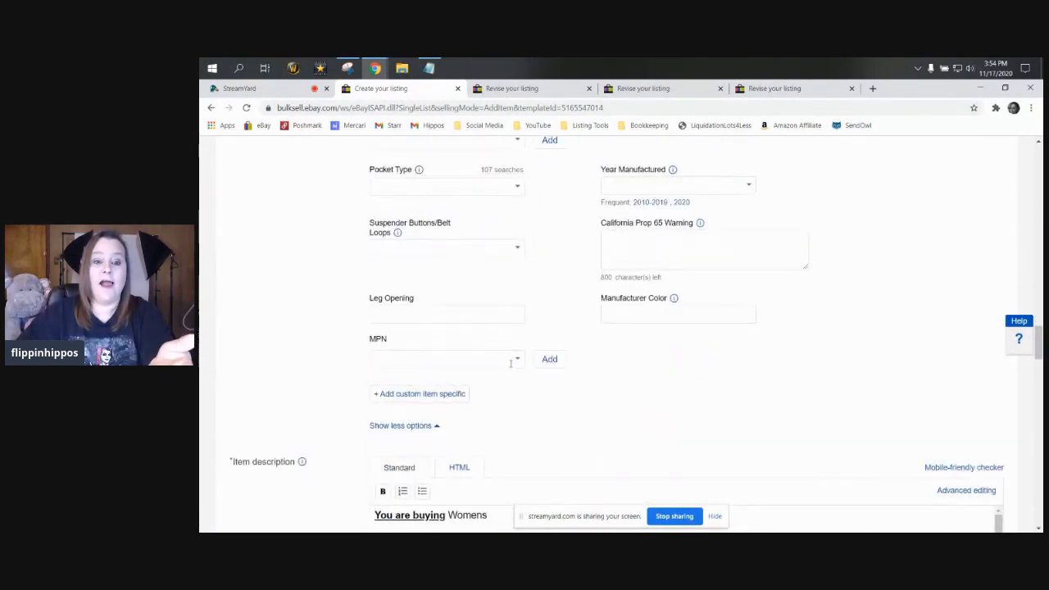
{"action": "scroll", "coordinate": [510, 365], "scroll_direction": "up", "scroll_amount": 8}
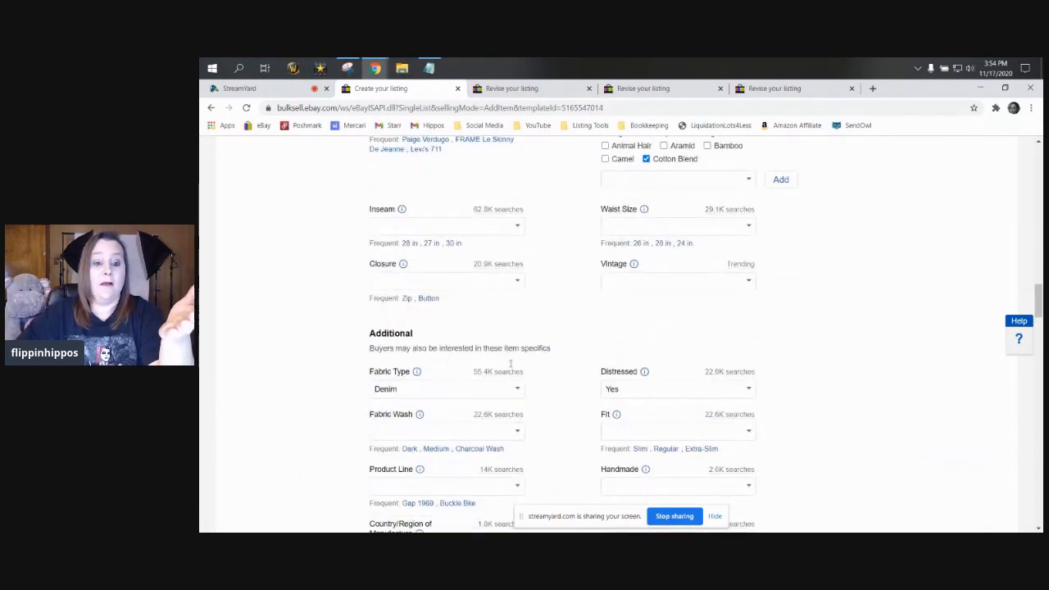
{"action": "scroll", "coordinate": [510, 368], "scroll_direction": "up", "scroll_amount": 4}
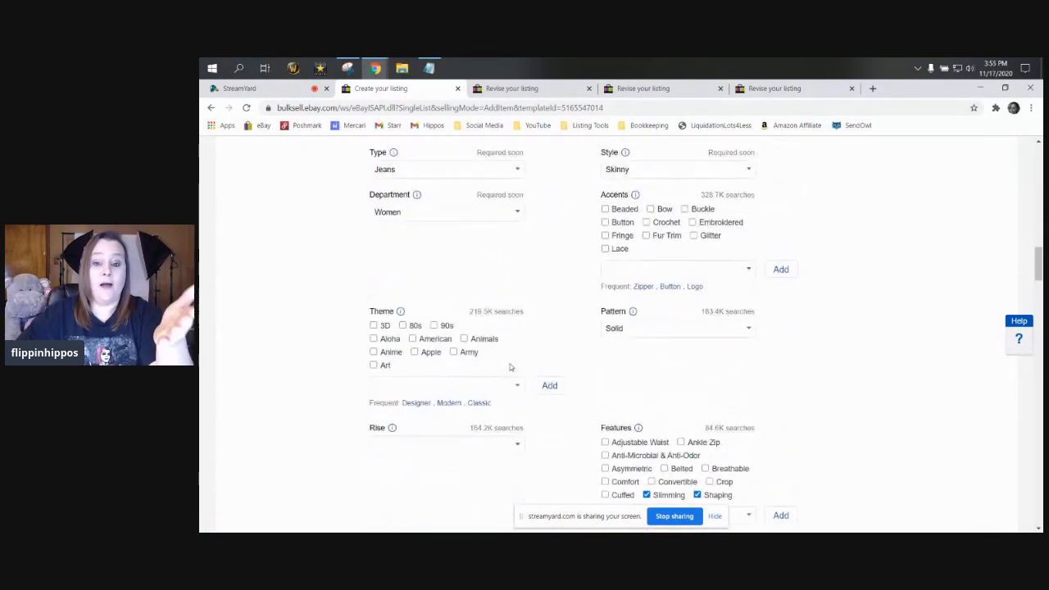
{"action": "scroll", "coordinate": [510, 367], "scroll_direction": "up", "scroll_amount": 3}
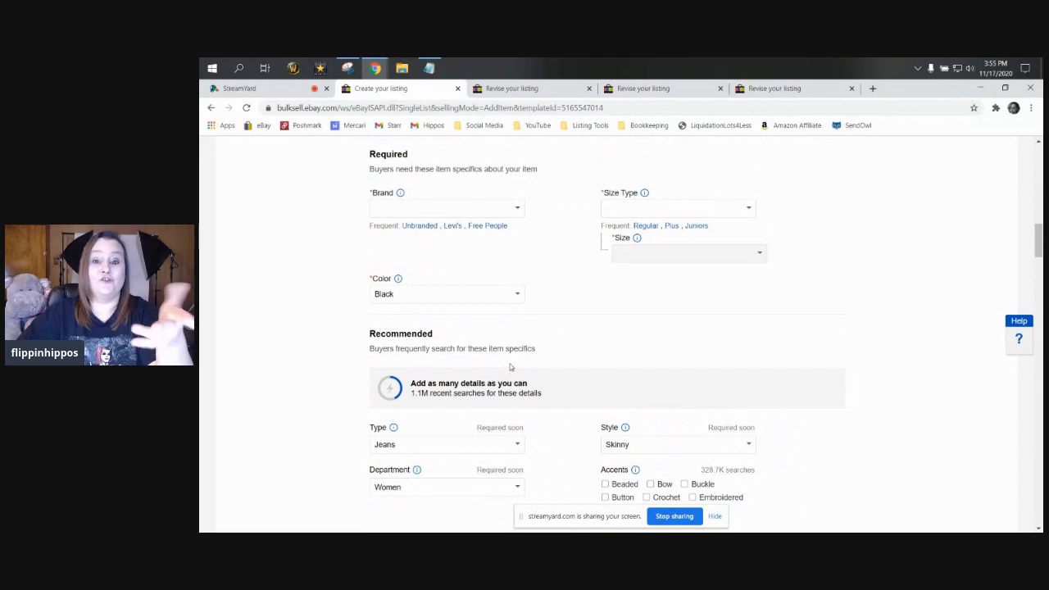
{"action": "scroll", "coordinate": [510, 368], "scroll_direction": "down", "scroll_amount": 2}
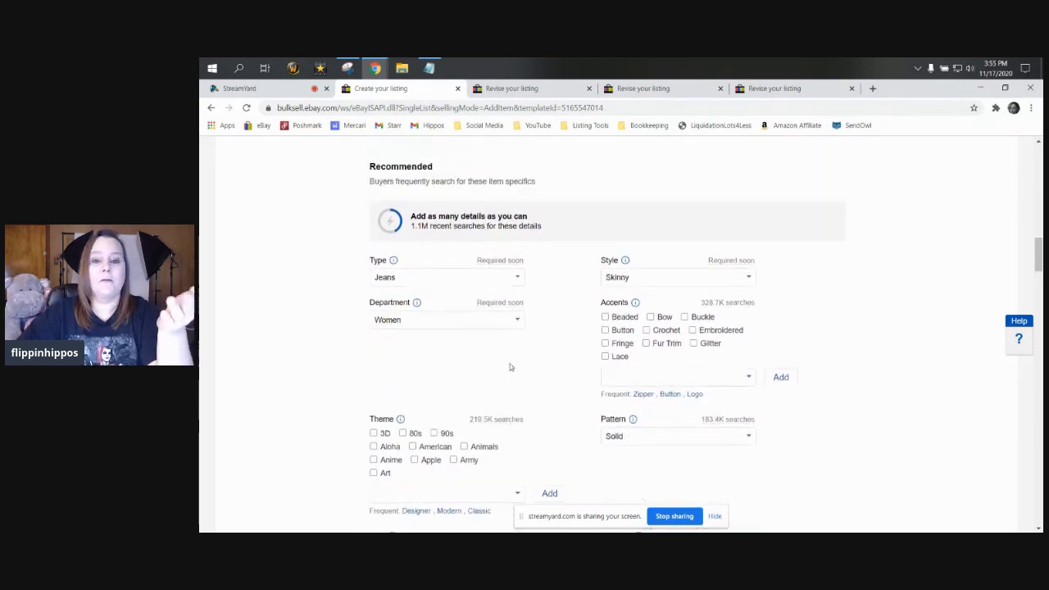
{"action": "scroll", "coordinate": [509, 366], "scroll_direction": "up", "scroll_amount": 3}
{"action": "scroll", "coordinate": [365, 341], "scroll_direction": "down", "scroll_amount": 3}
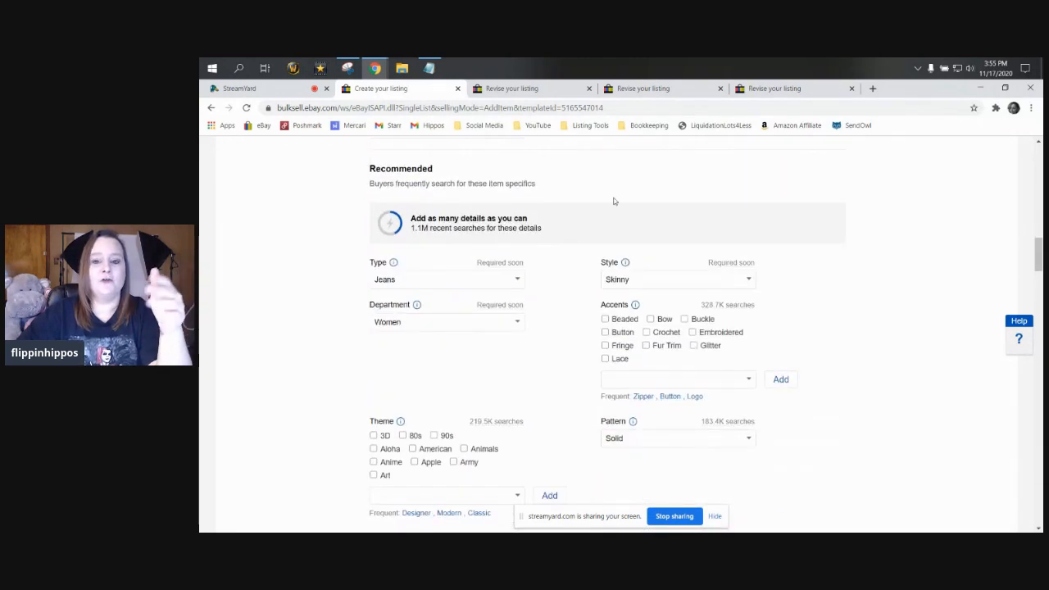
{"action": "scroll", "coordinate": [430, 321], "scroll_direction": "down", "scroll_amount": 1}
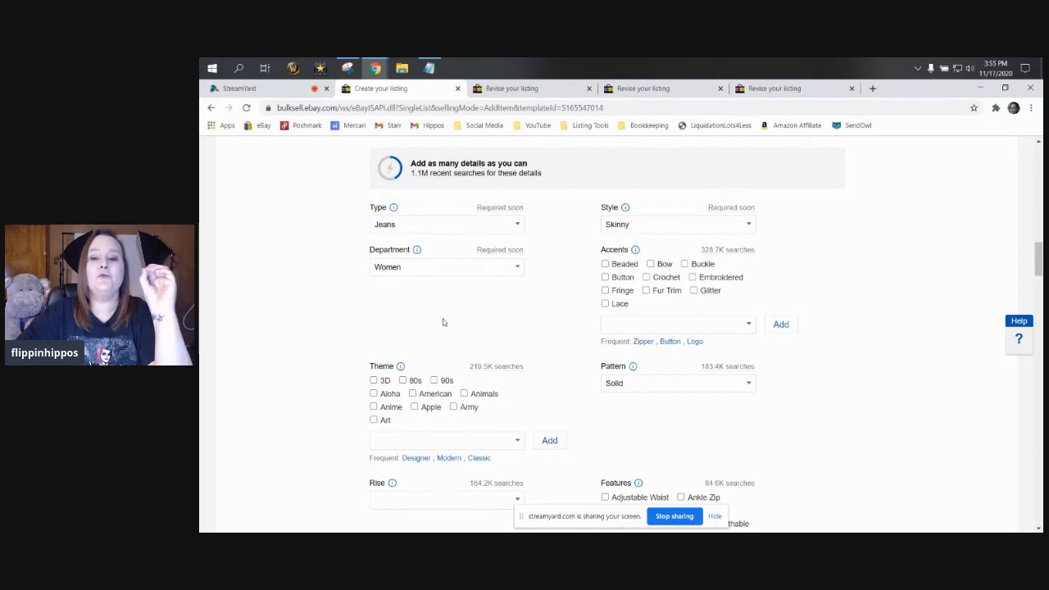
{"action": "scroll", "coordinate": [443, 322], "scroll_direction": "down", "scroll_amount": 10}
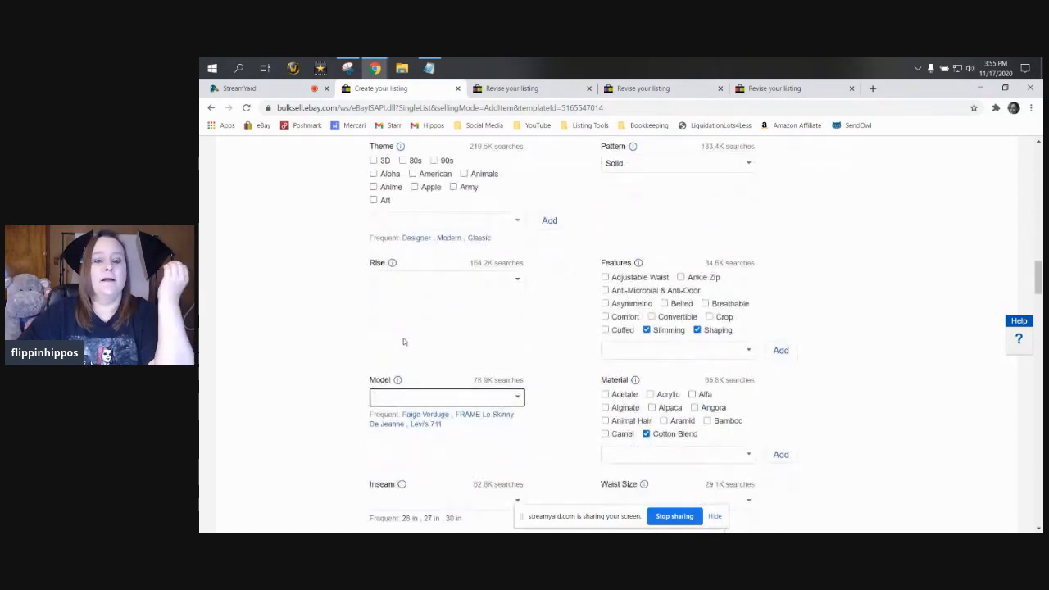
{"action": "scroll", "coordinate": [403, 338], "scroll_direction": "down", "scroll_amount": 5}
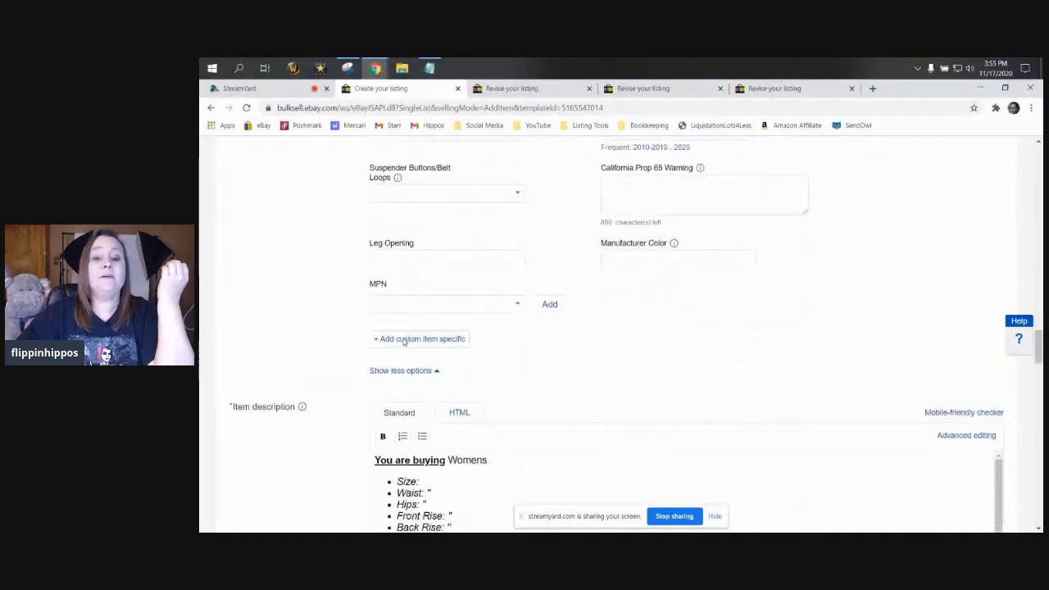
- Switch to the StreamYard studio and change the broadcast layout from the shared screen to the camera only
{"action": "key", "text": "ctrl+shift+Tab"}
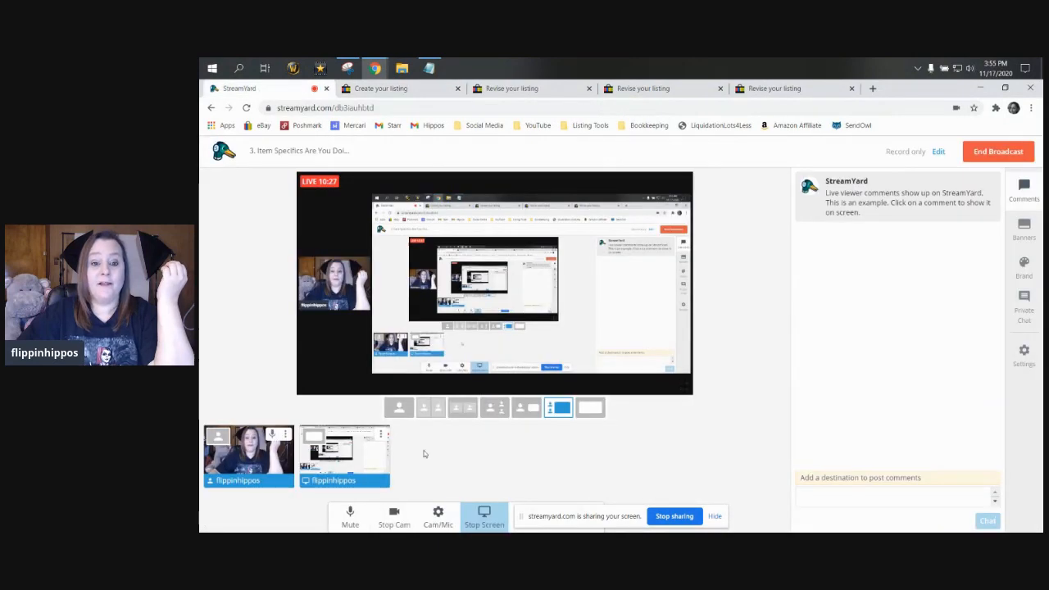
{"action": "left_click", "coordinate": [586, 407]}
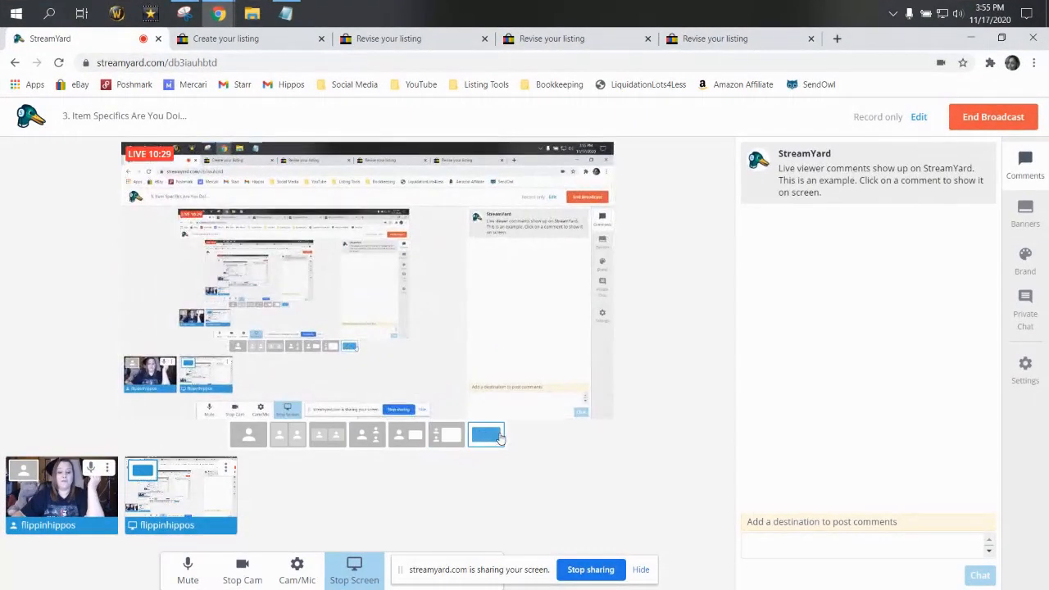
{"action": "left_click", "coordinate": [250, 437]}
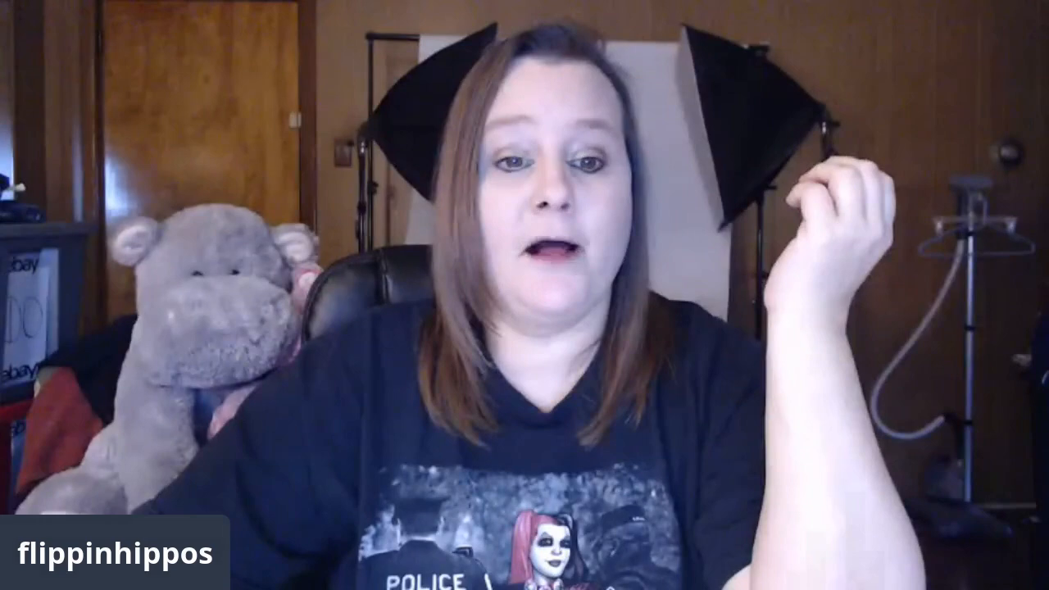